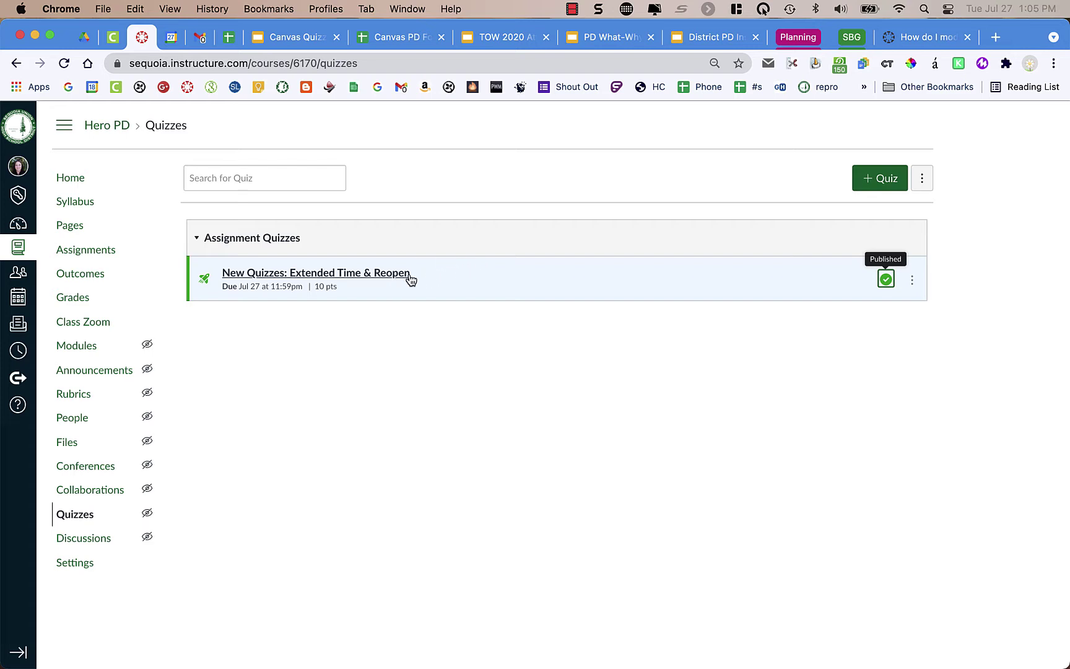
# - Open the 'New Quizzes: Extended Time & Reopen' assignment edit page and scroll through its form
pyautogui.click(383, 276)
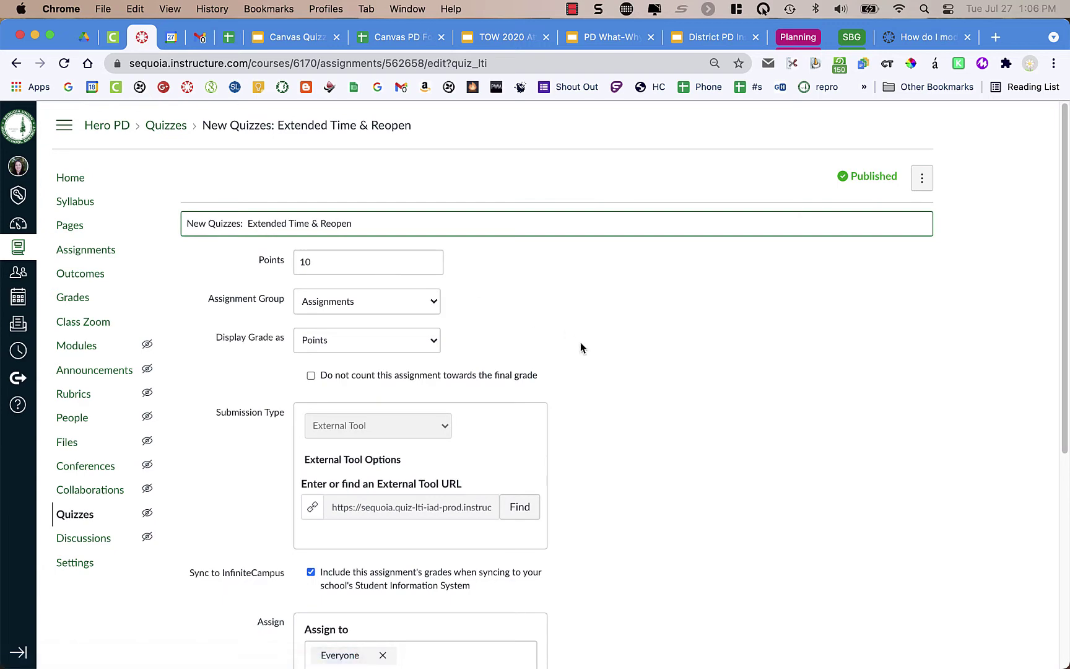
pyautogui.scroll(-5, 582, 350)
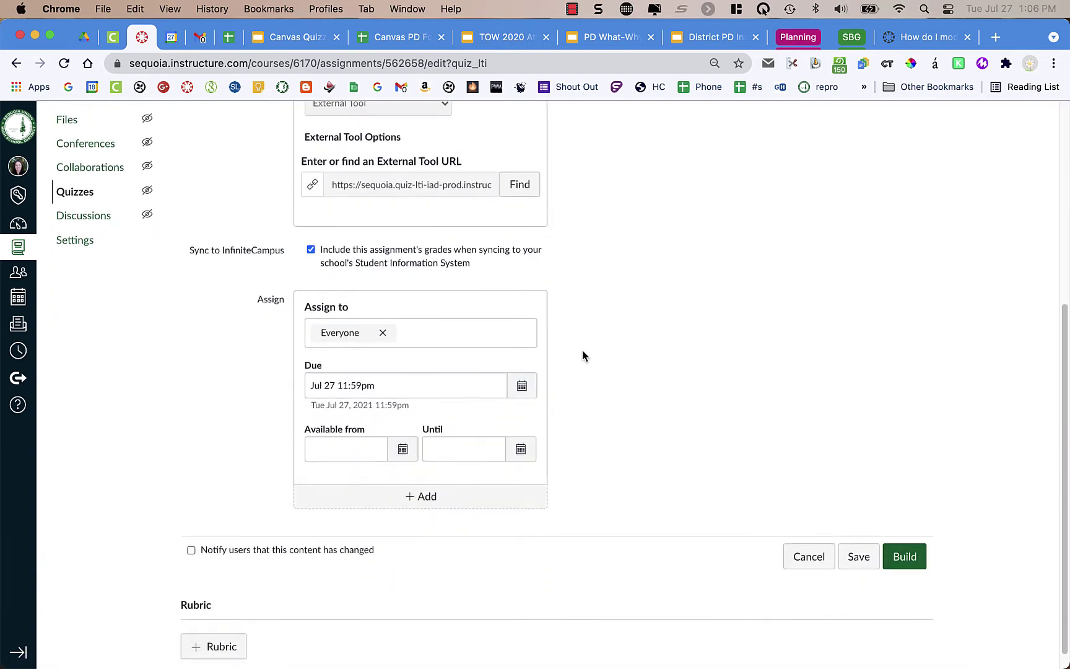
# - Open the quiz in the Build editor and go to its Moderate tab
pyautogui.click(909, 544)
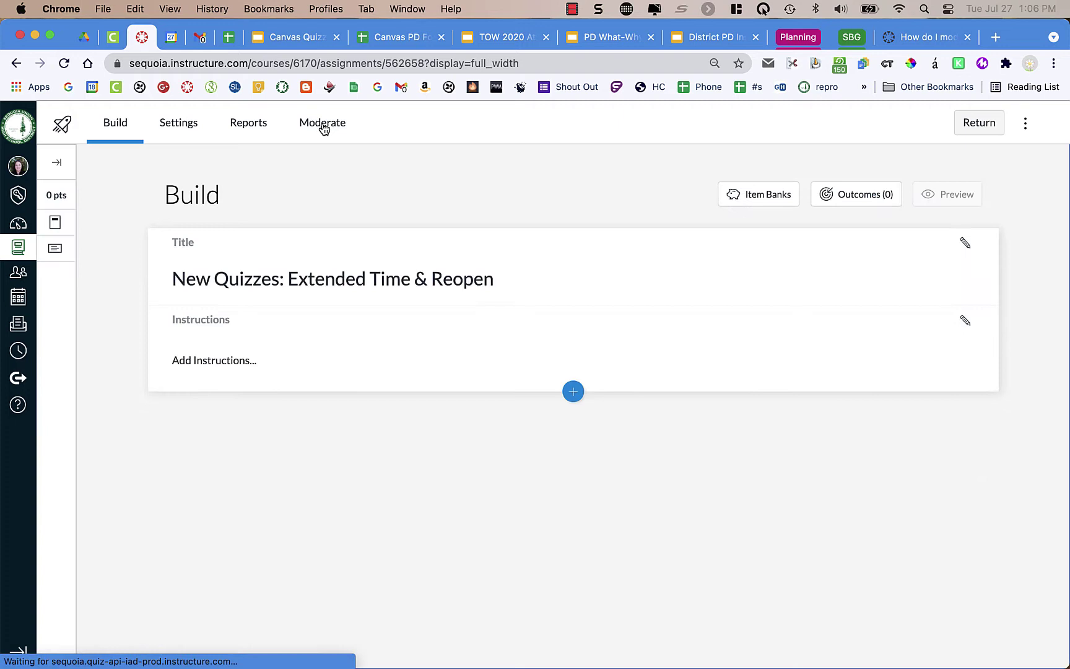
pyautogui.click(323, 124)
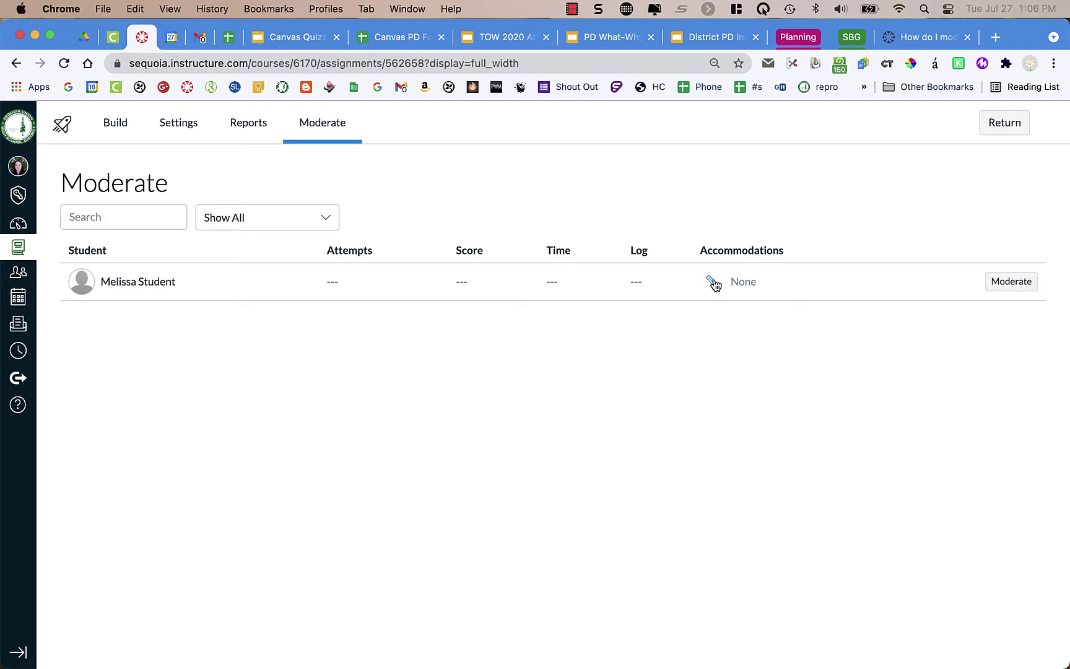
pyautogui.click(1012, 284)
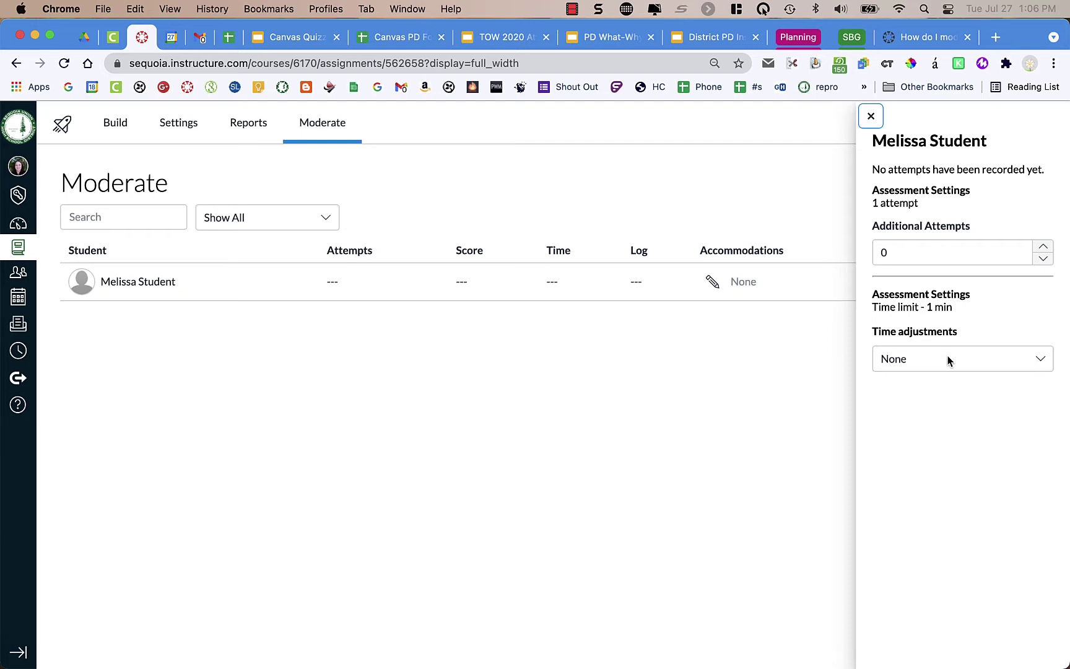
pyautogui.click(947, 356)
pyautogui.click(948, 406)
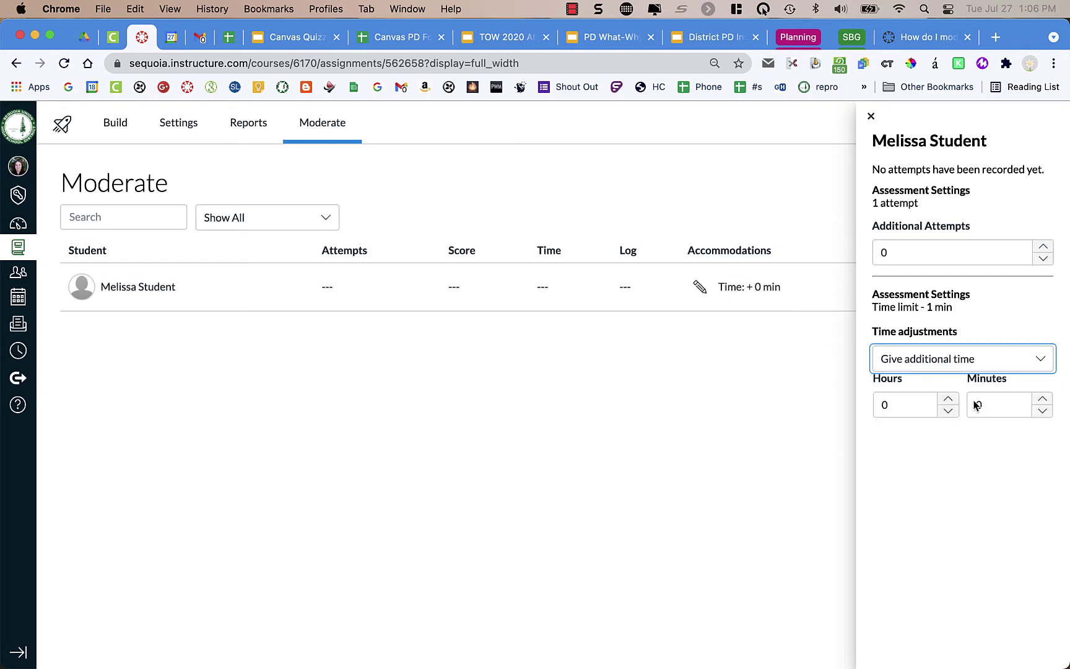
pyautogui.click(1043, 399)
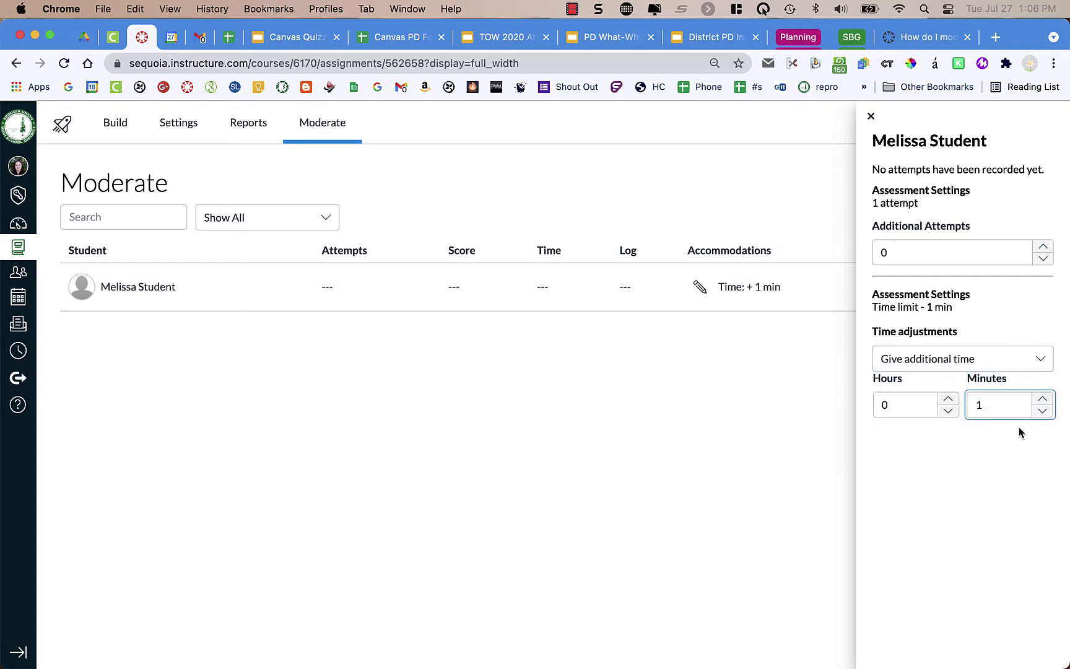
pyautogui.click(1007, 449)
pyautogui.click(1043, 412)
pyautogui.click(978, 357)
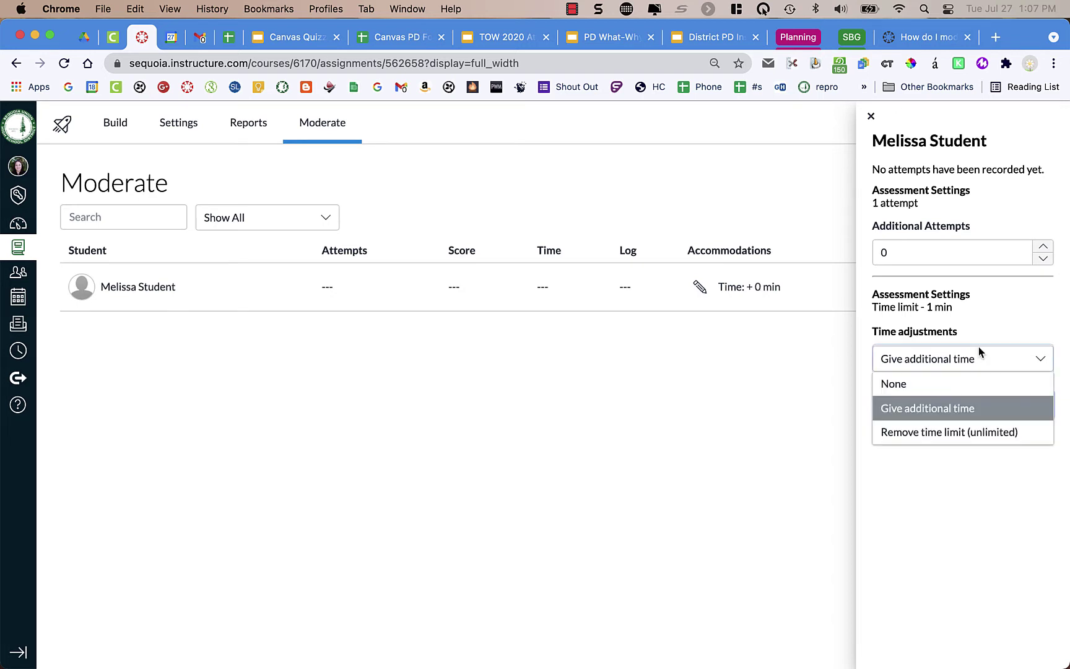
pyautogui.click(972, 382)
pyautogui.click(870, 116)
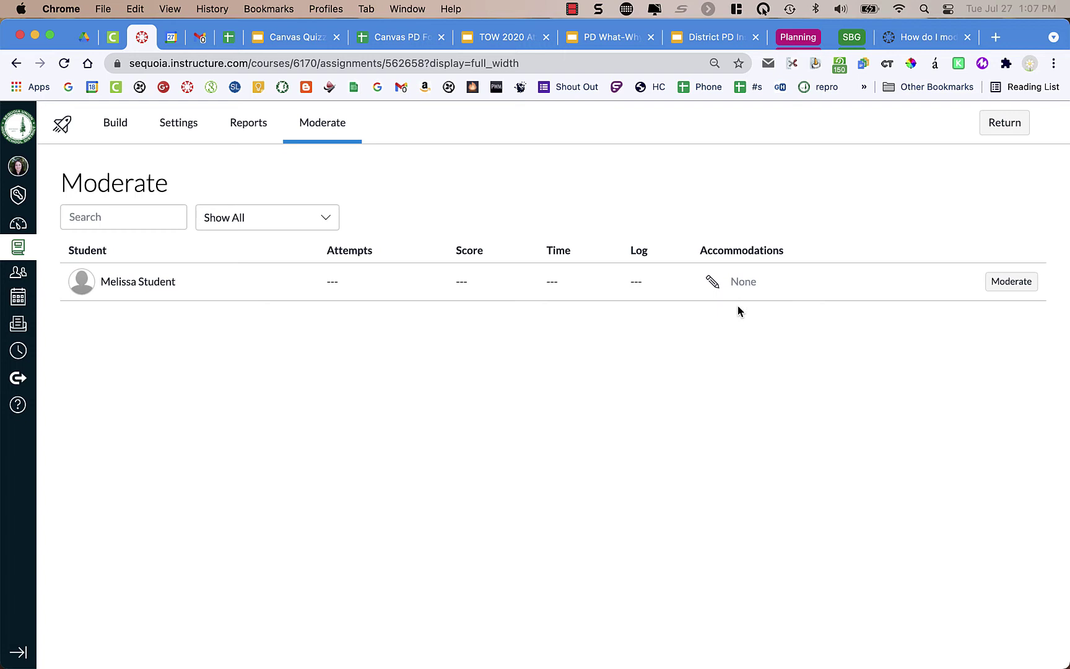
pyautogui.click(713, 284)
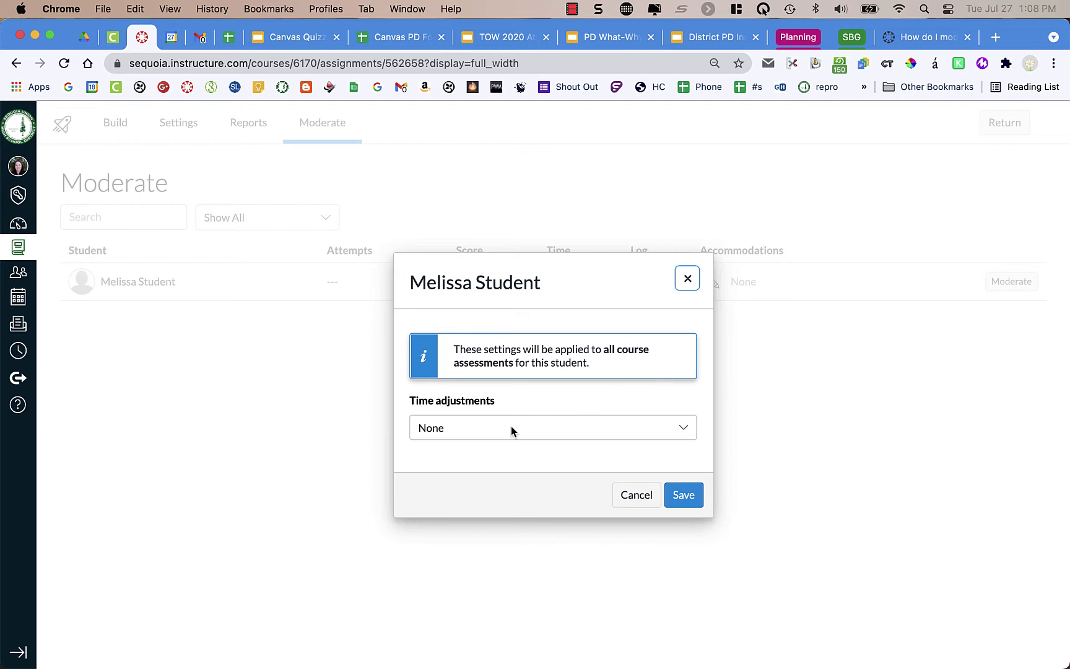
pyautogui.click(495, 428)
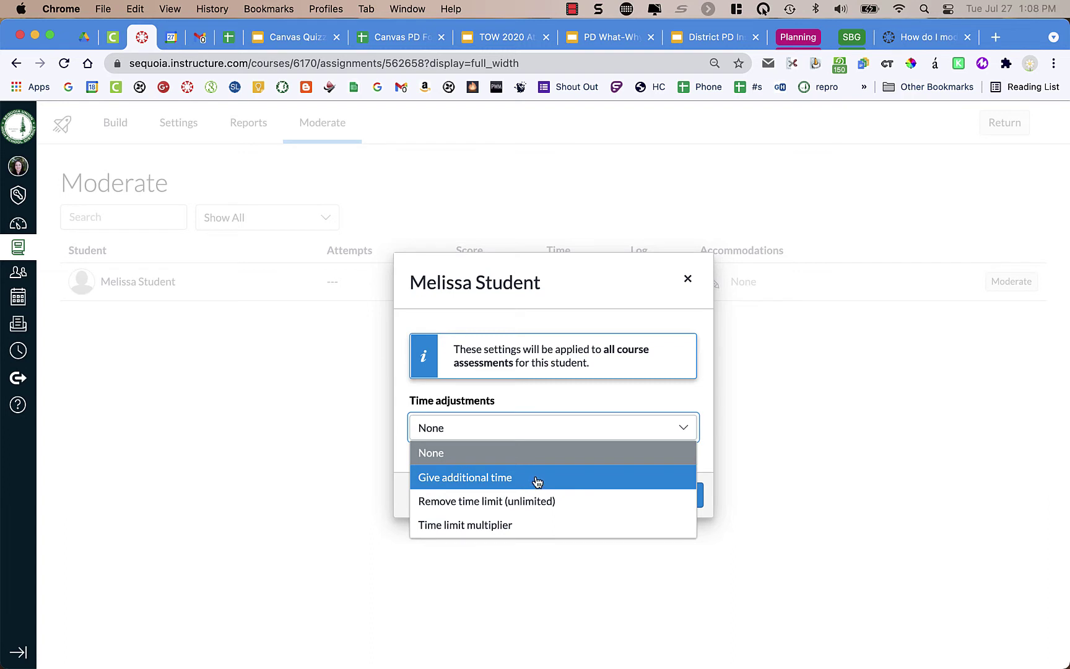
pyautogui.click(635, 407)
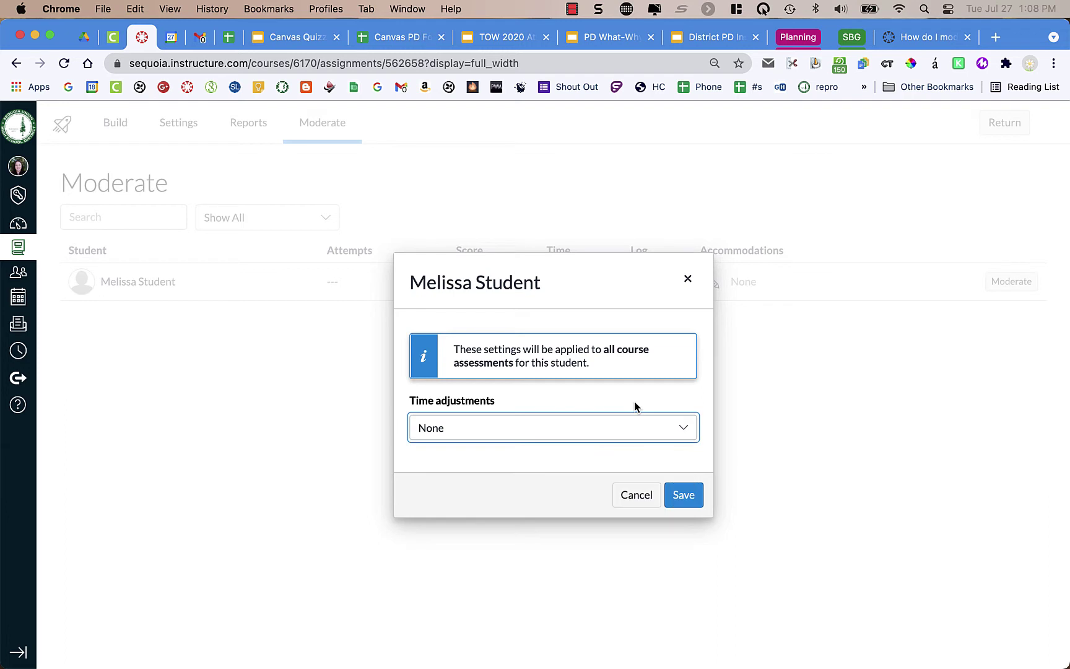
pyautogui.click(694, 501)
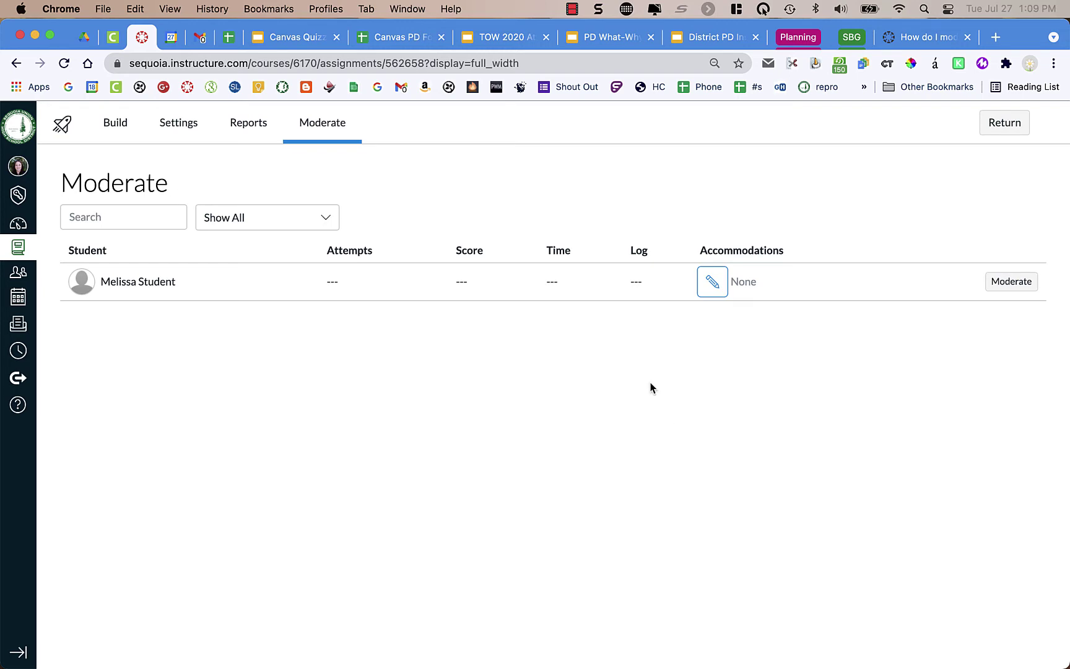
# - As the student, begin the quiz and submit it unanswered, then return to the teacher's window
pyautogui.hotkey('ctrl', 'Left')
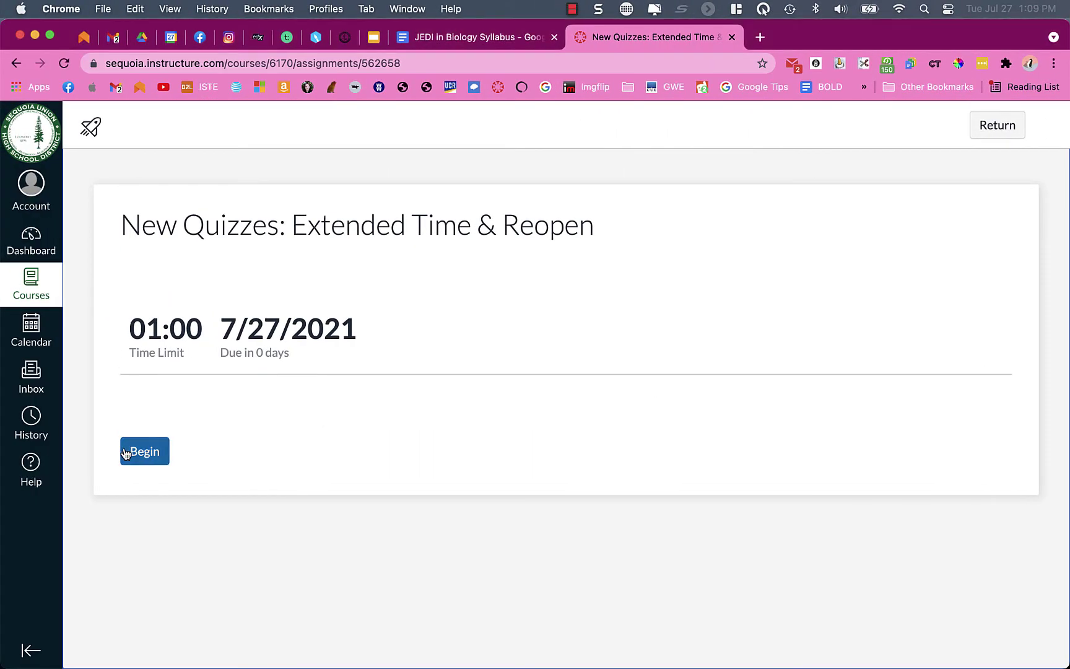
pyautogui.click(127, 452)
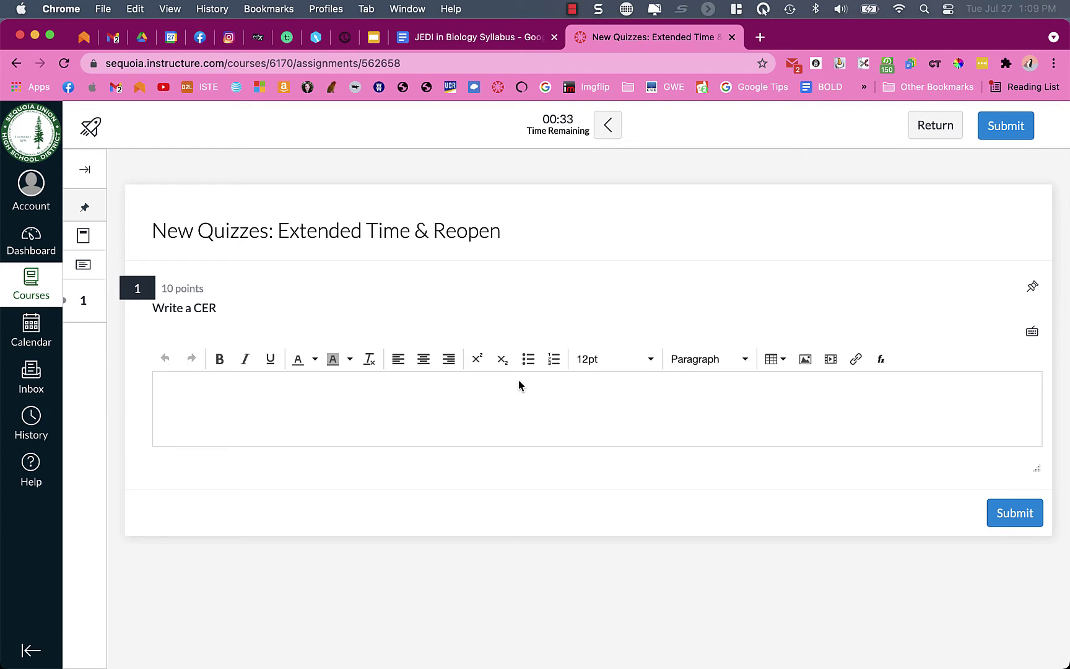
pyautogui.click(1025, 515)
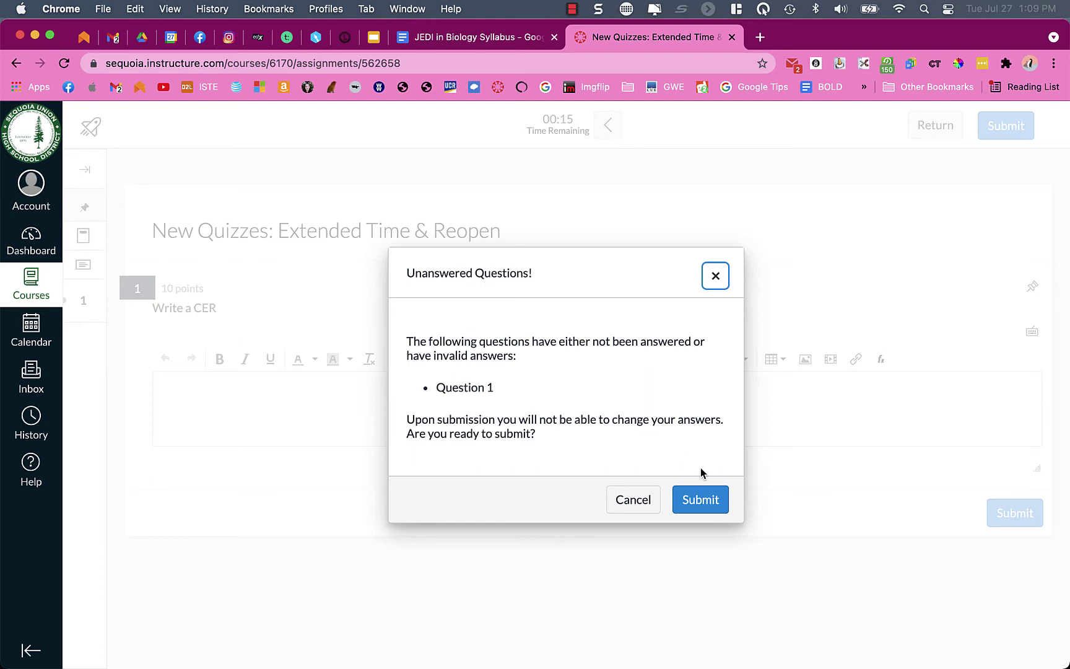
pyautogui.click(715, 496)
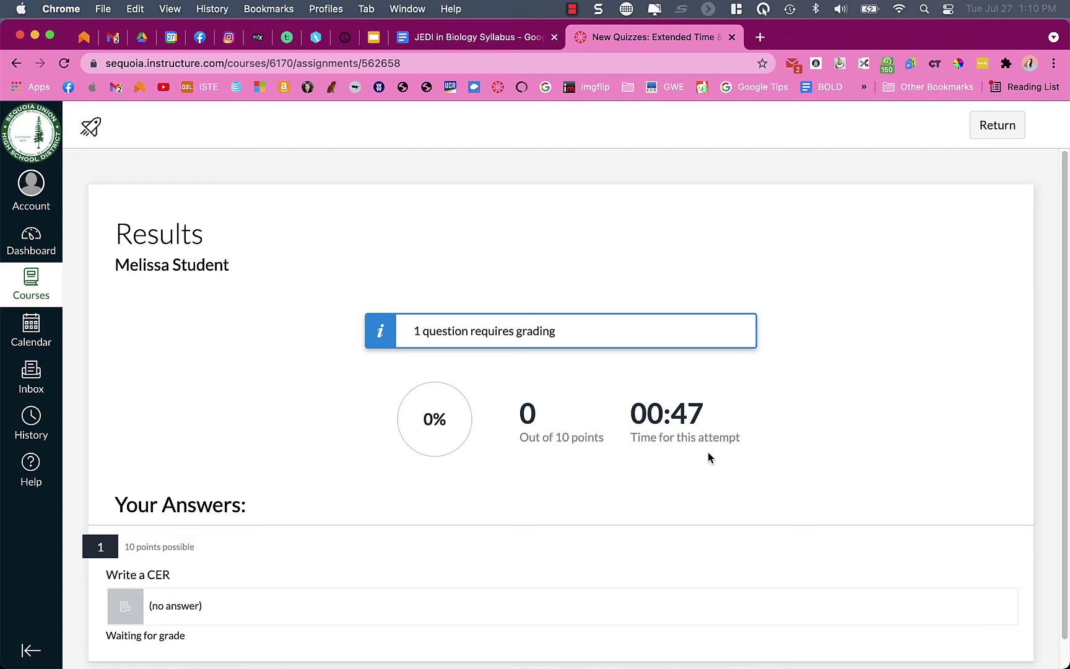
pyautogui.hotkey('ctrl', 'Right')
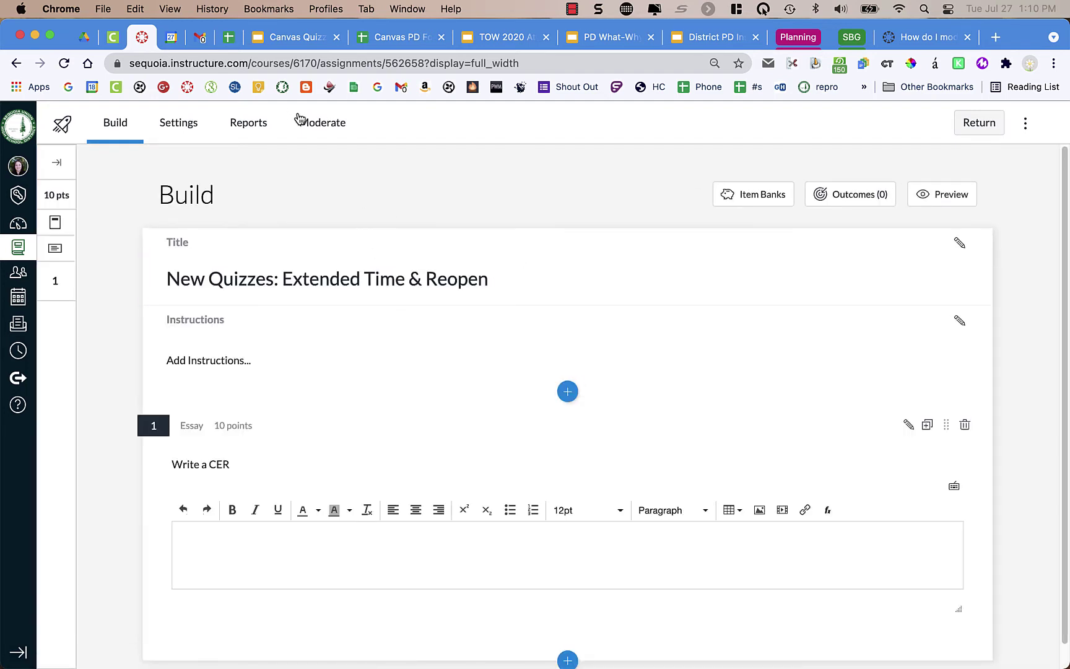
# - View the student's attempt log with its captured system details, then go back to Moderate
pyautogui.click(317, 124)
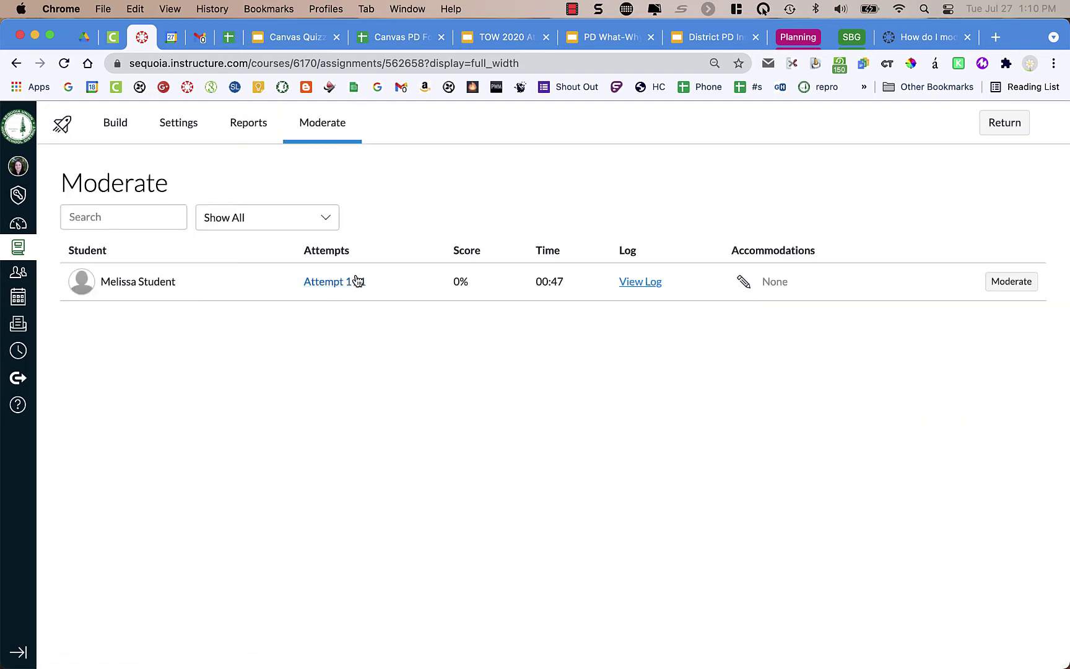
pyautogui.click(642, 284)
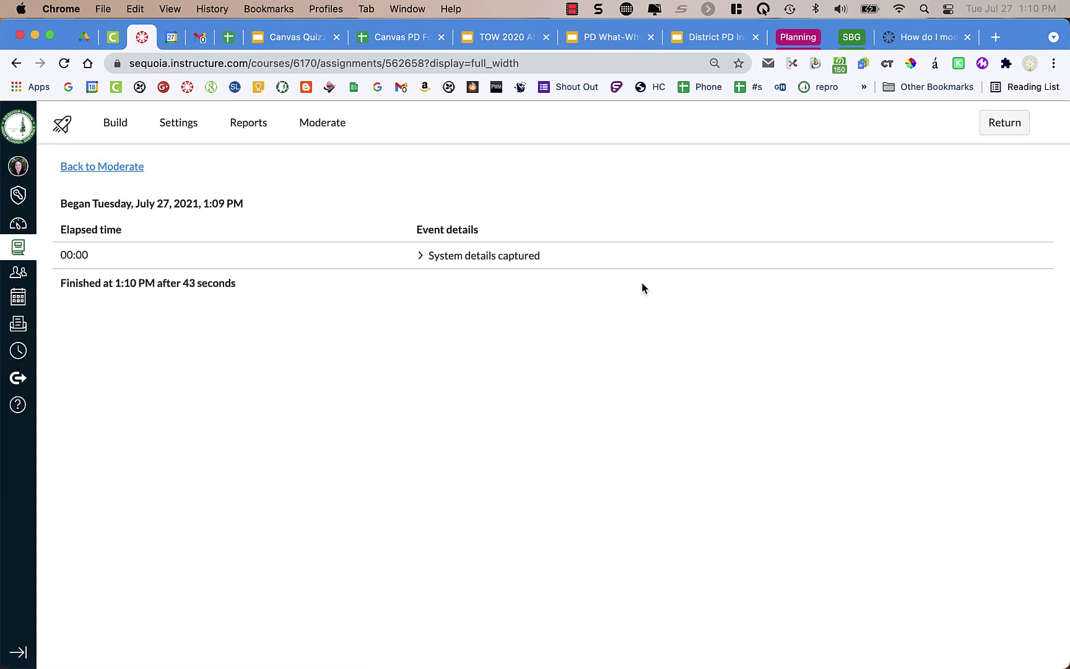
pyautogui.click(423, 256)
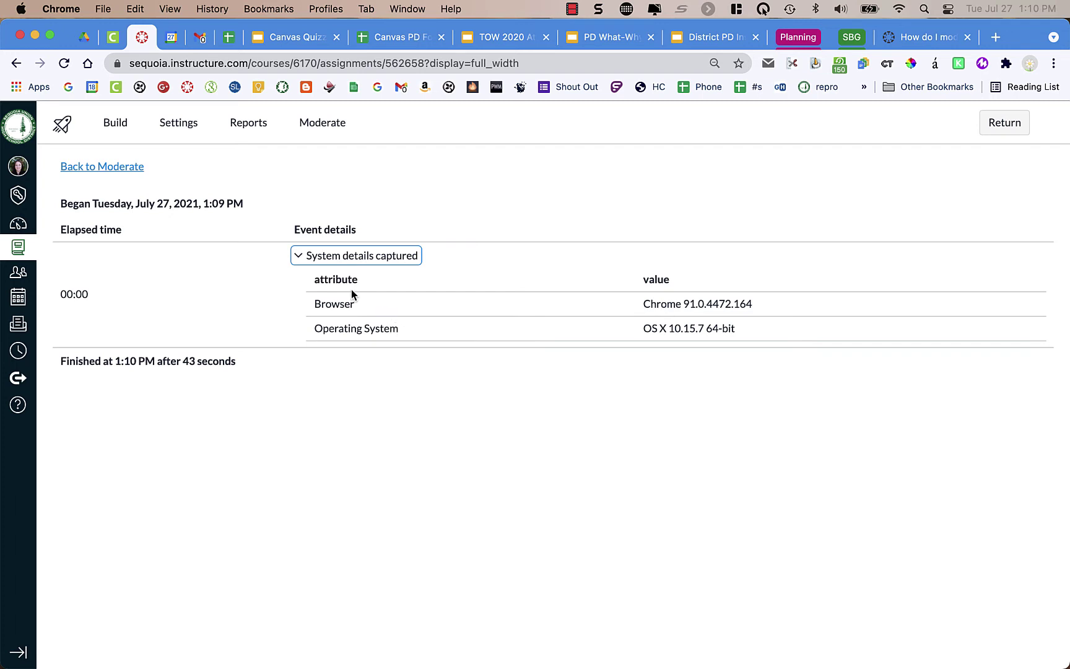
pyautogui.click(110, 168)
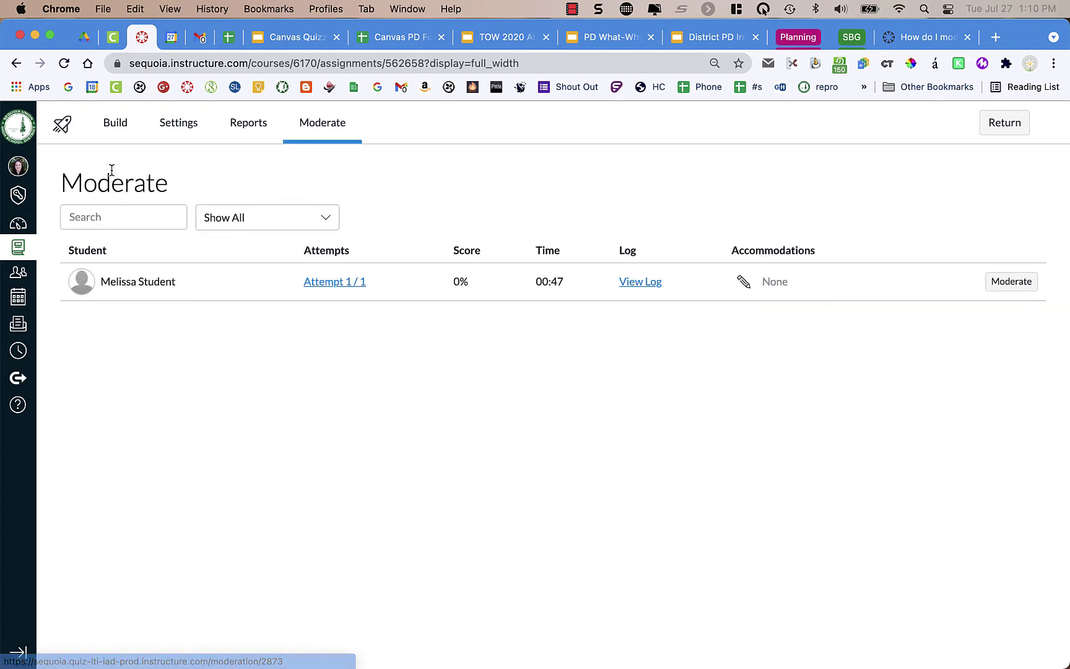
# - Reopen the student's latest attempt, then switch to the student's results window
pyautogui.click(1006, 285)
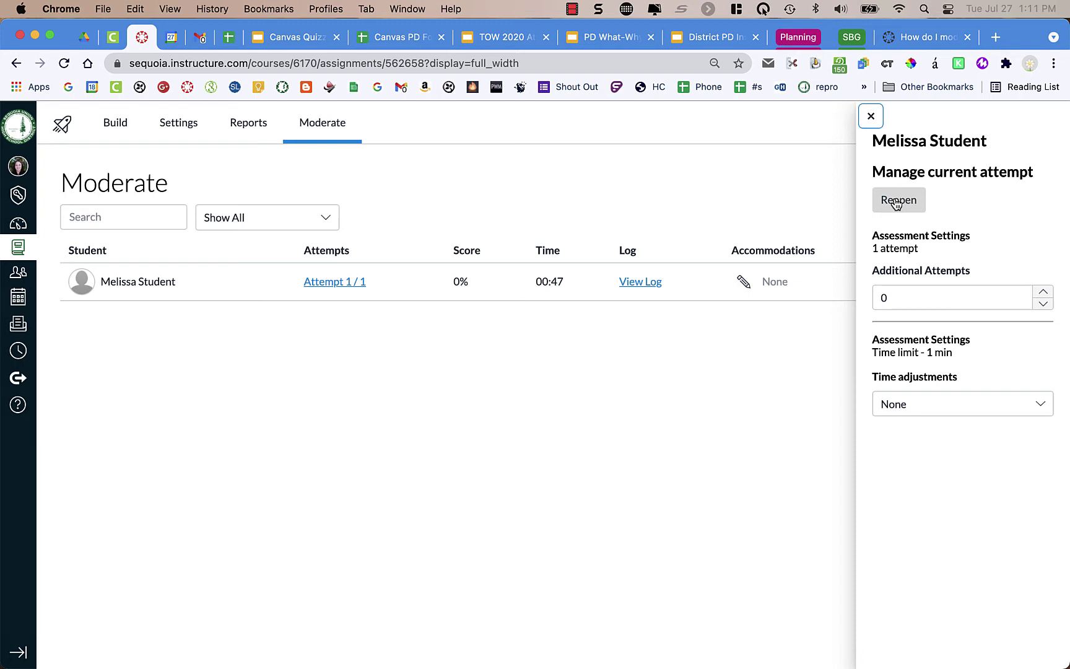
pyautogui.click(895, 202)
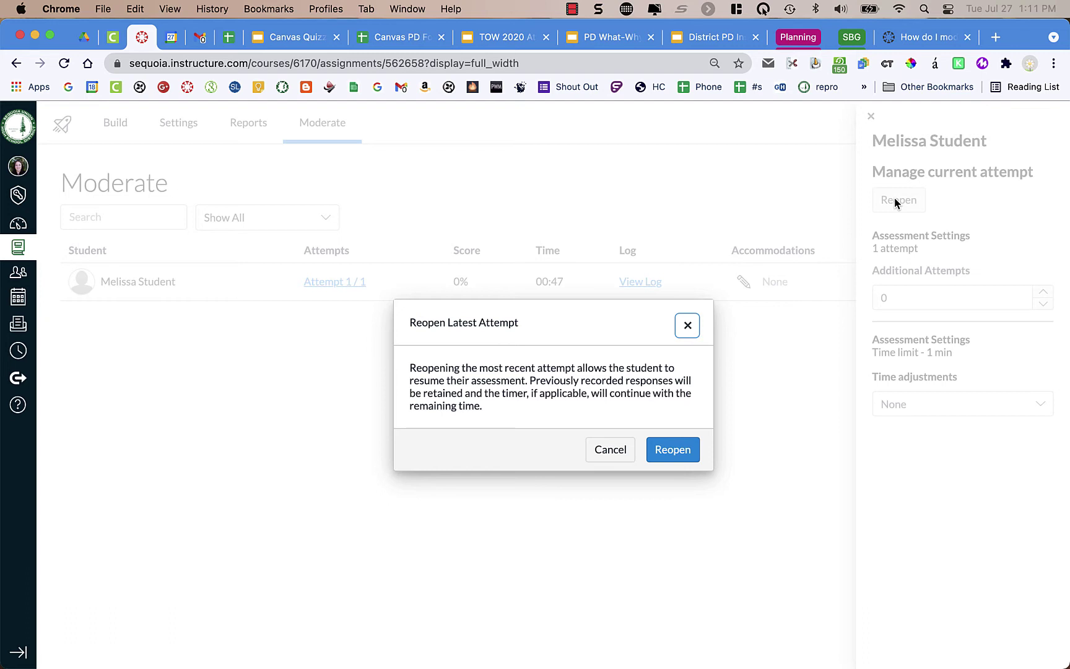
pyautogui.click(680, 451)
pyautogui.hotkey('ctrl', 'Left')
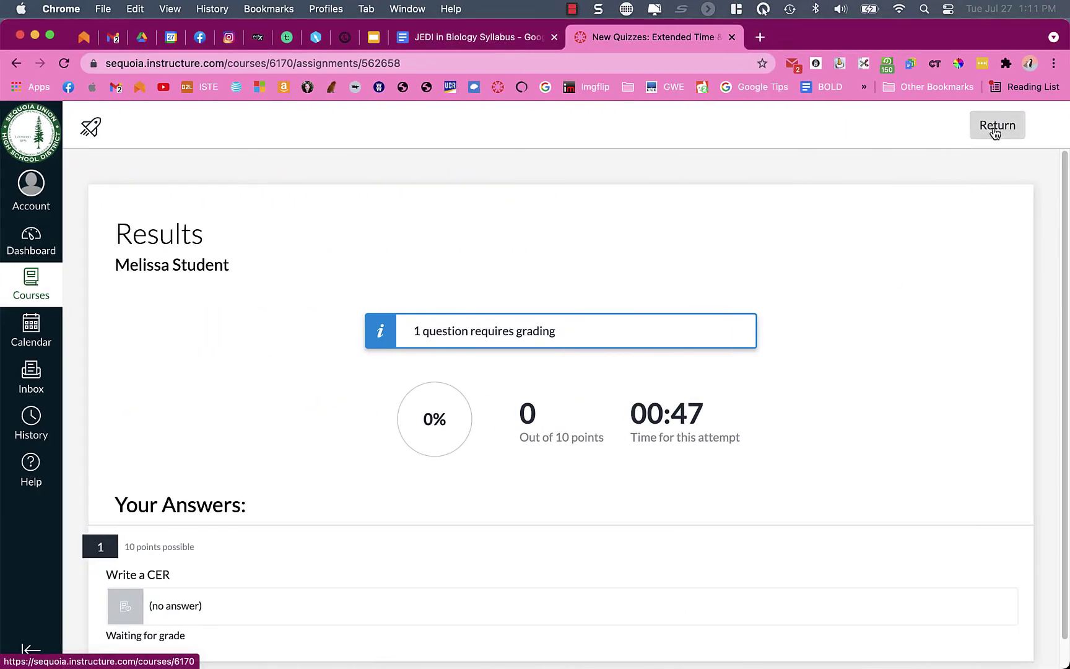
# - As the student, return to the course home and open the quiz from Recent Feedback
pyautogui.click(995, 130)
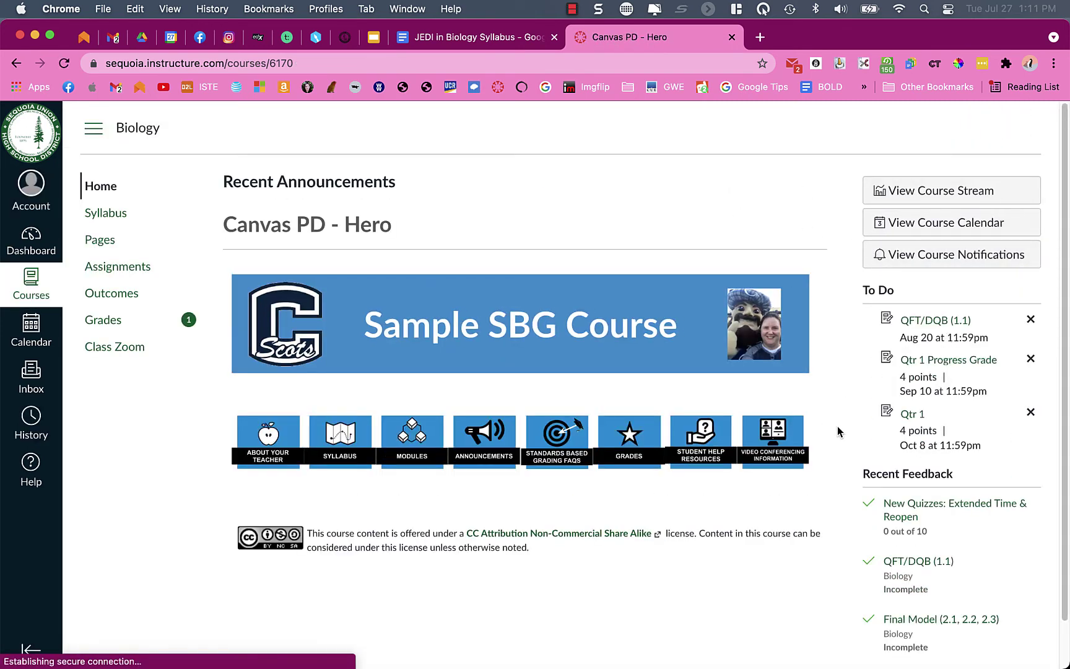
pyautogui.click(935, 509)
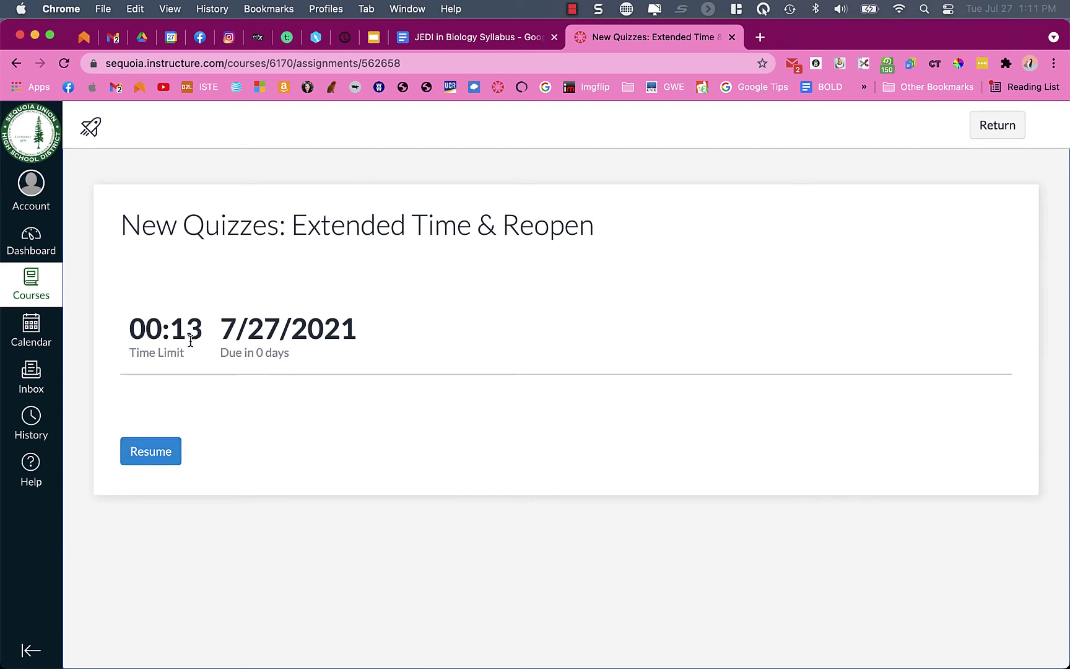
# - Resume the reopened attempt as the student and let its timer run out
pyautogui.click(164, 452)
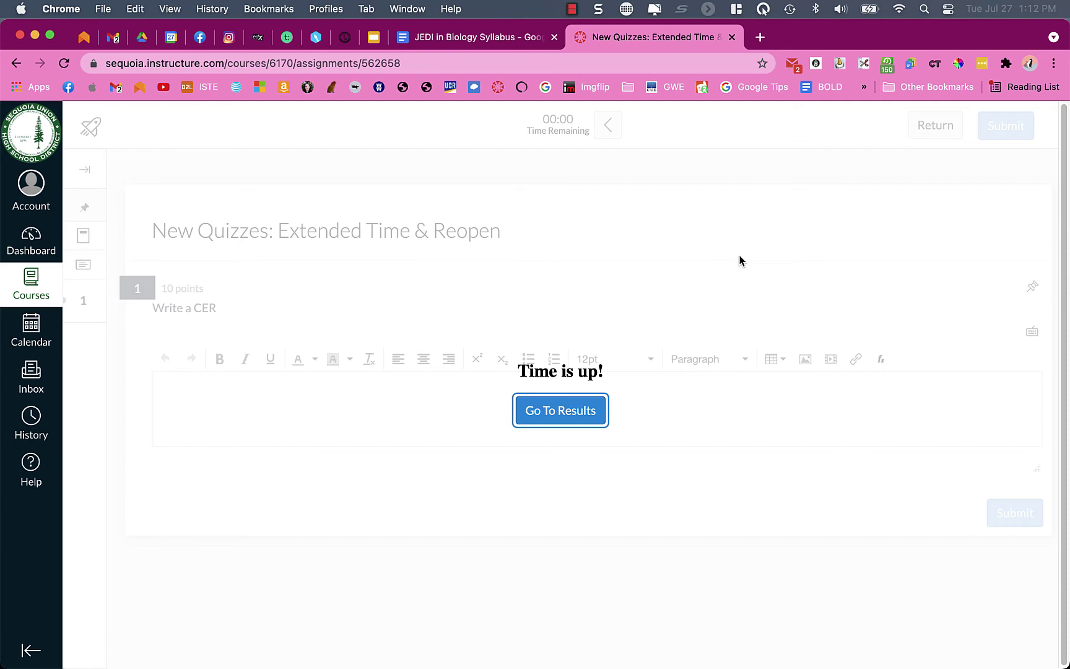
# - In the teacher's window, close the student panel and reload the quiz's Moderate page
pyautogui.hotkey('ctrl', 'Right')
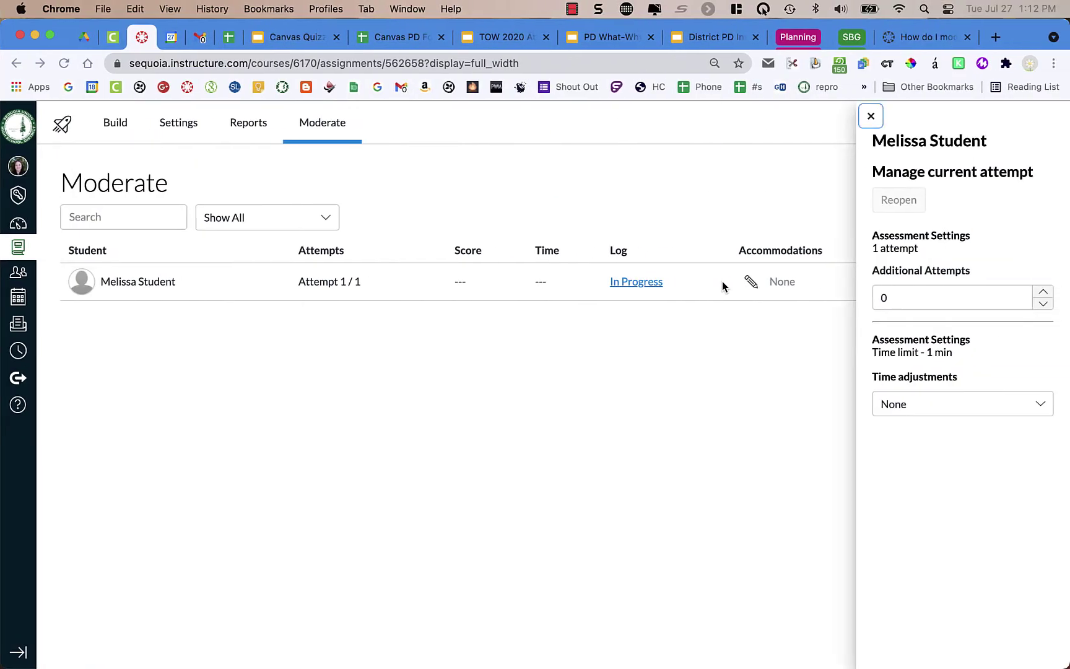
pyautogui.click(871, 117)
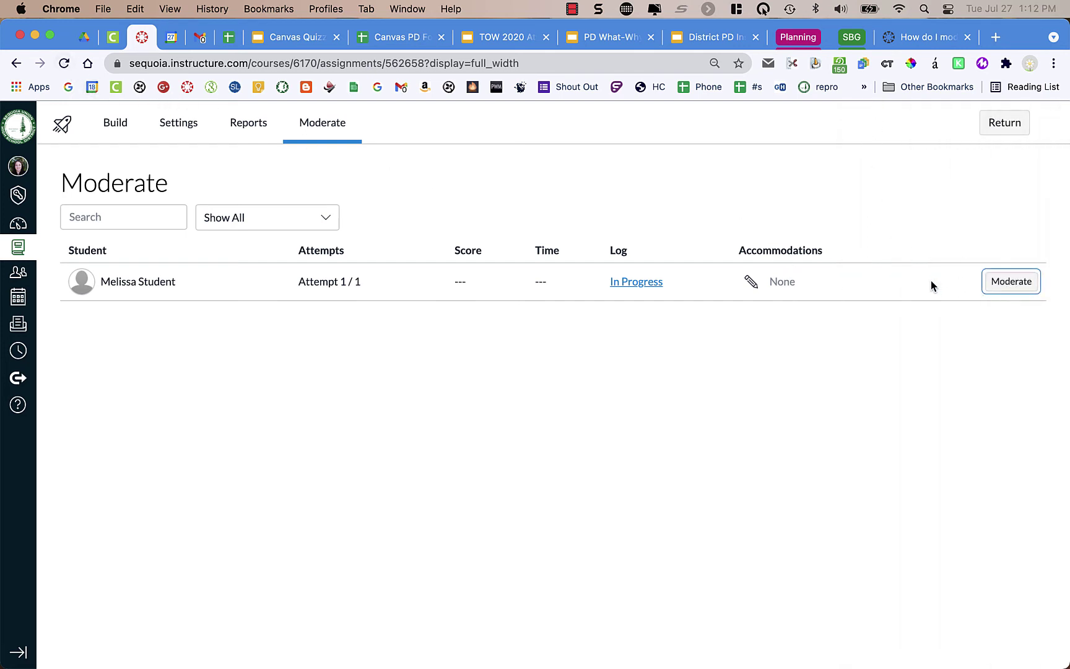
pyautogui.click(63, 63)
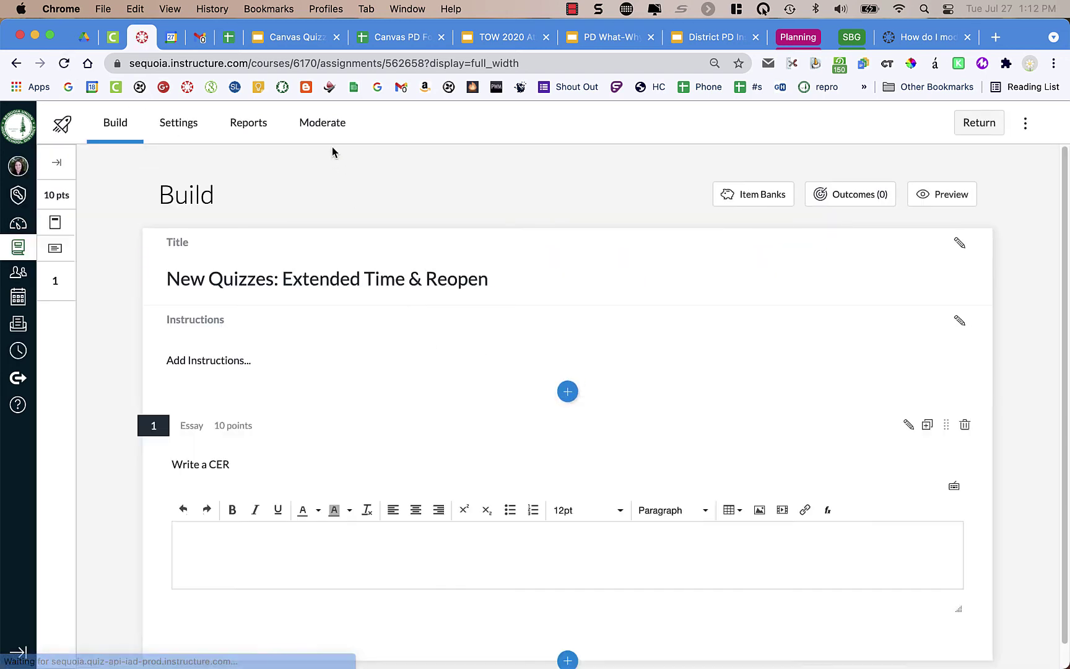
pyautogui.click(328, 115)
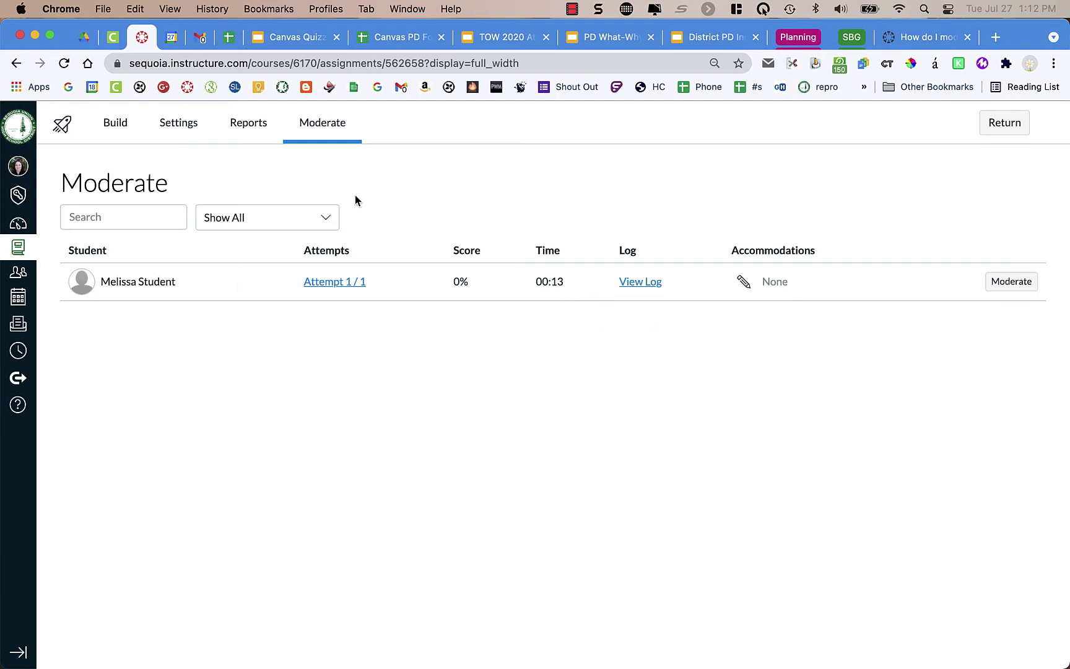
pyautogui.click(64, 63)
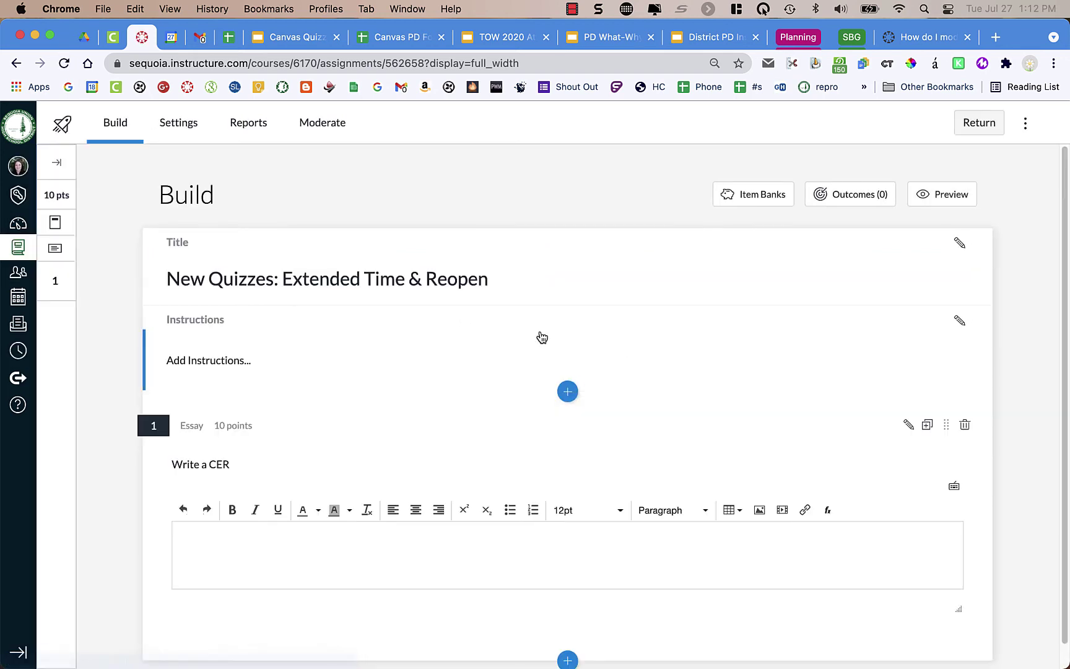
pyautogui.click(334, 133)
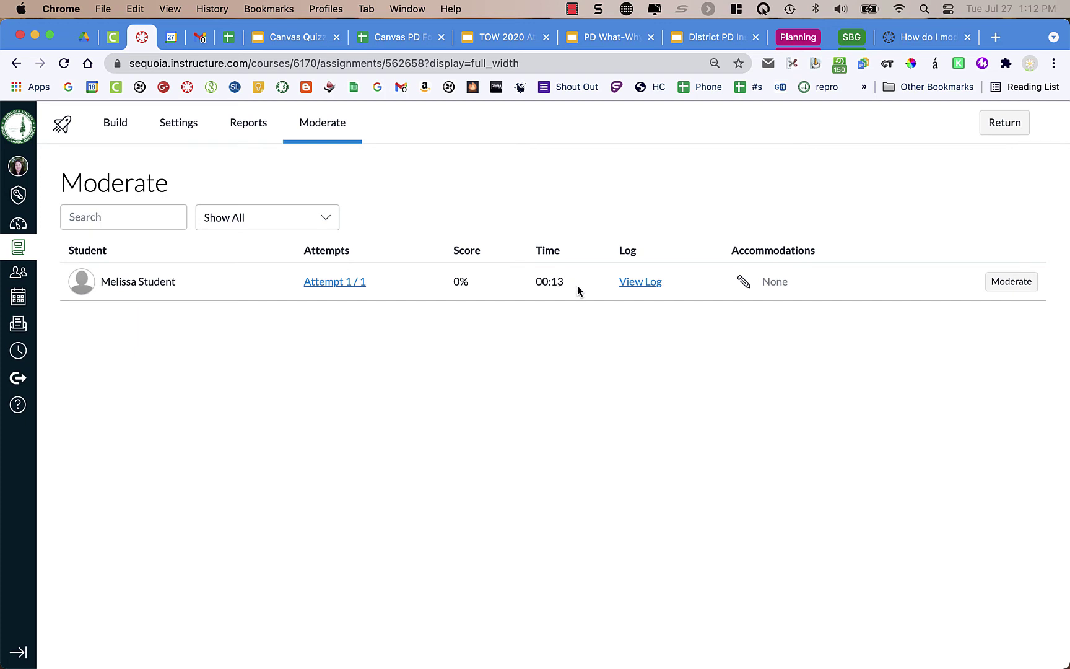
# - Reopen the test student's latest attempt, then switch to the student's quiz window
pyautogui.click(1024, 288)
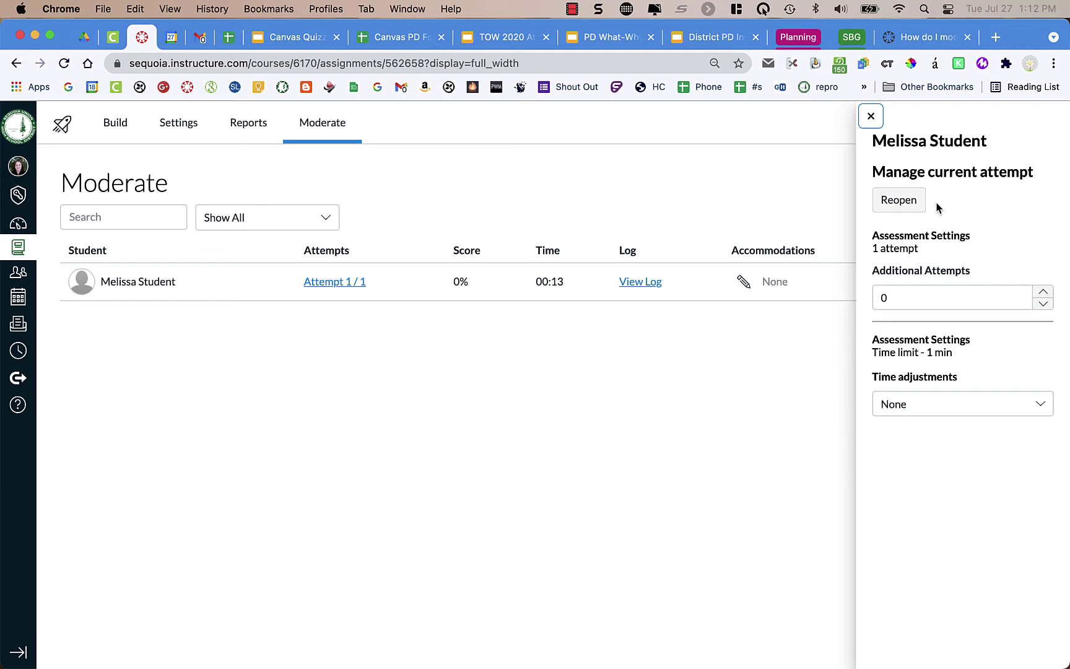
pyautogui.click(912, 203)
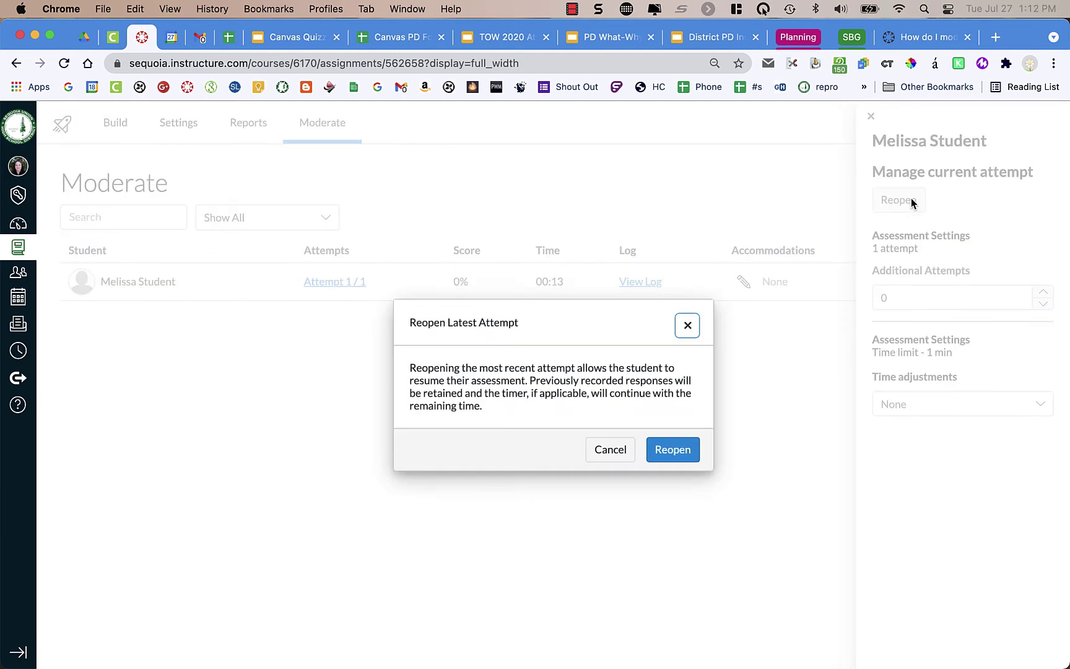
pyautogui.click(672, 451)
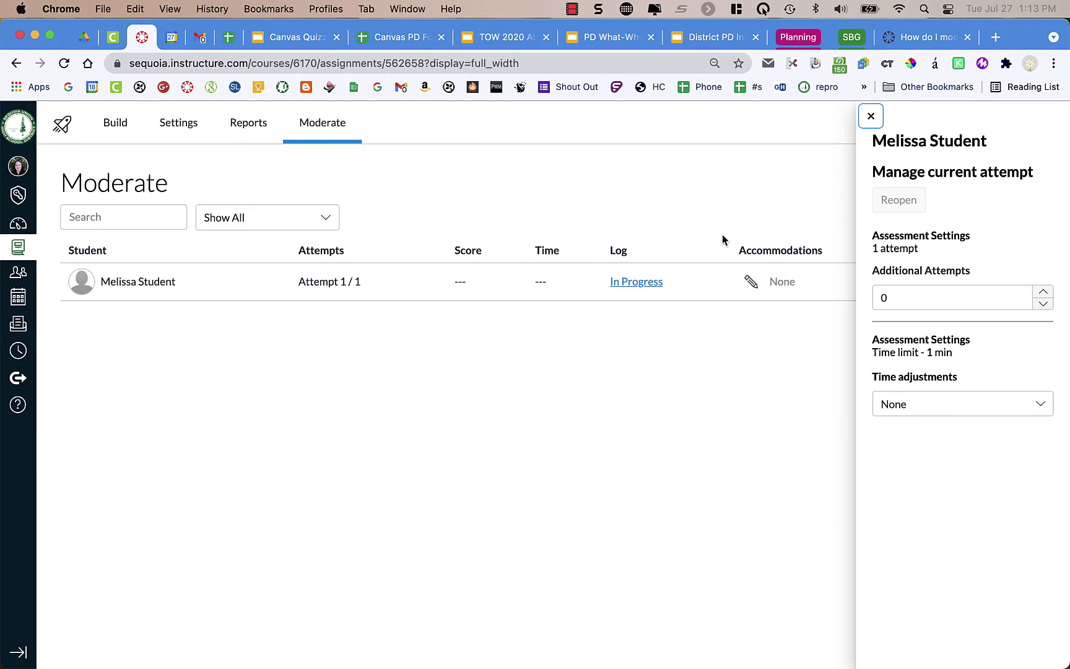
pyautogui.hotkey('ctrl', 'Left')
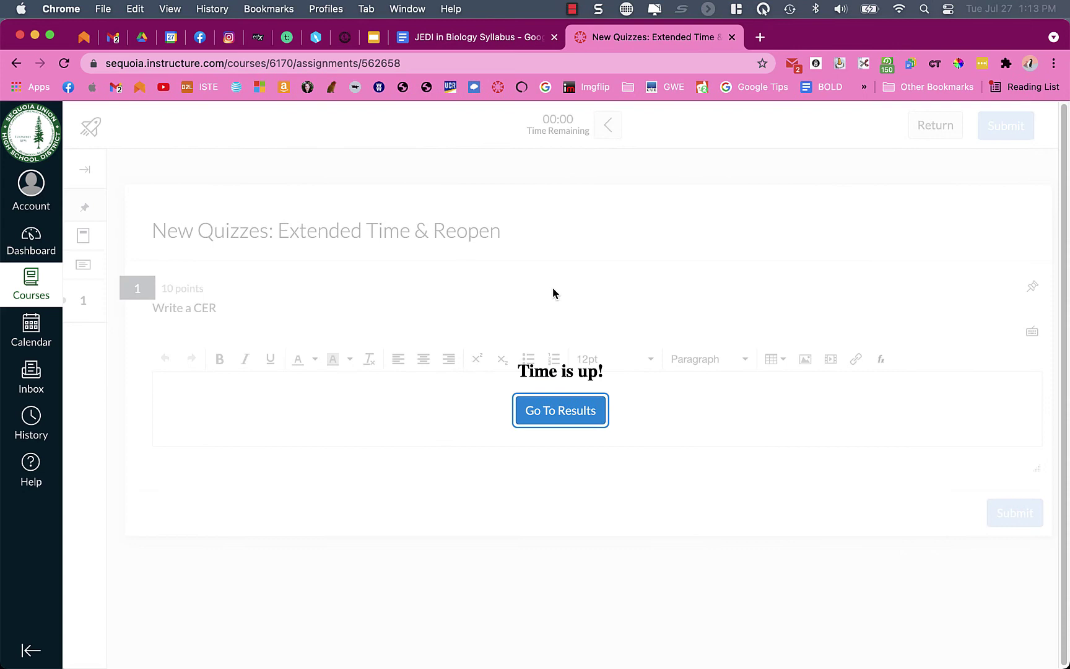
# - As the student, view results, reopen the quiz from the assignments list, resume, and check results again
pyautogui.click(562, 405)
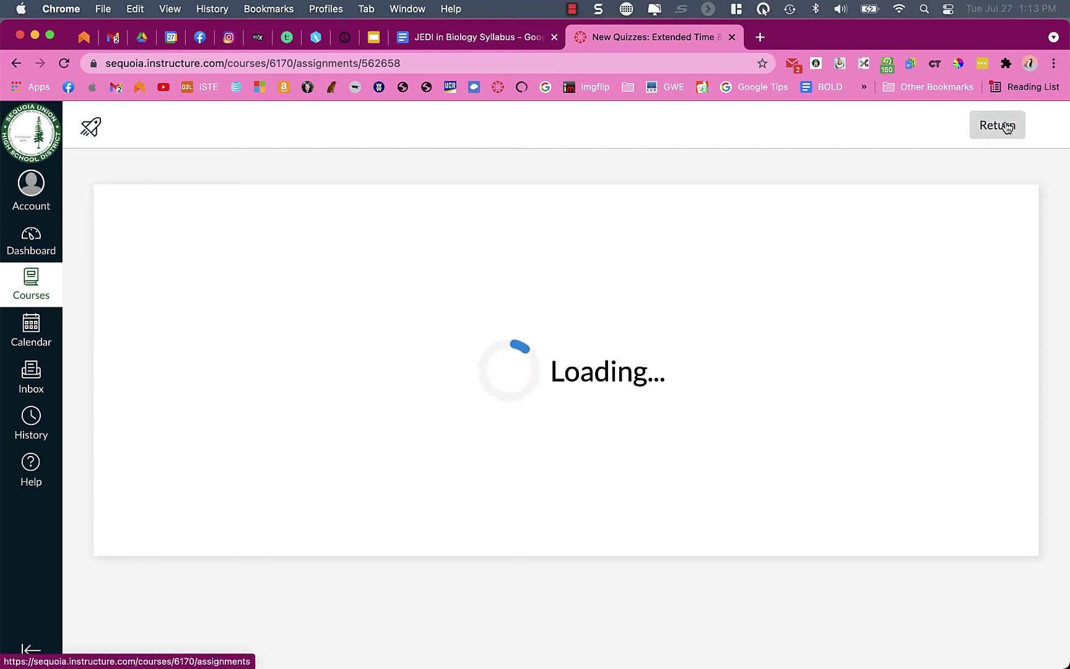
pyautogui.click(986, 132)
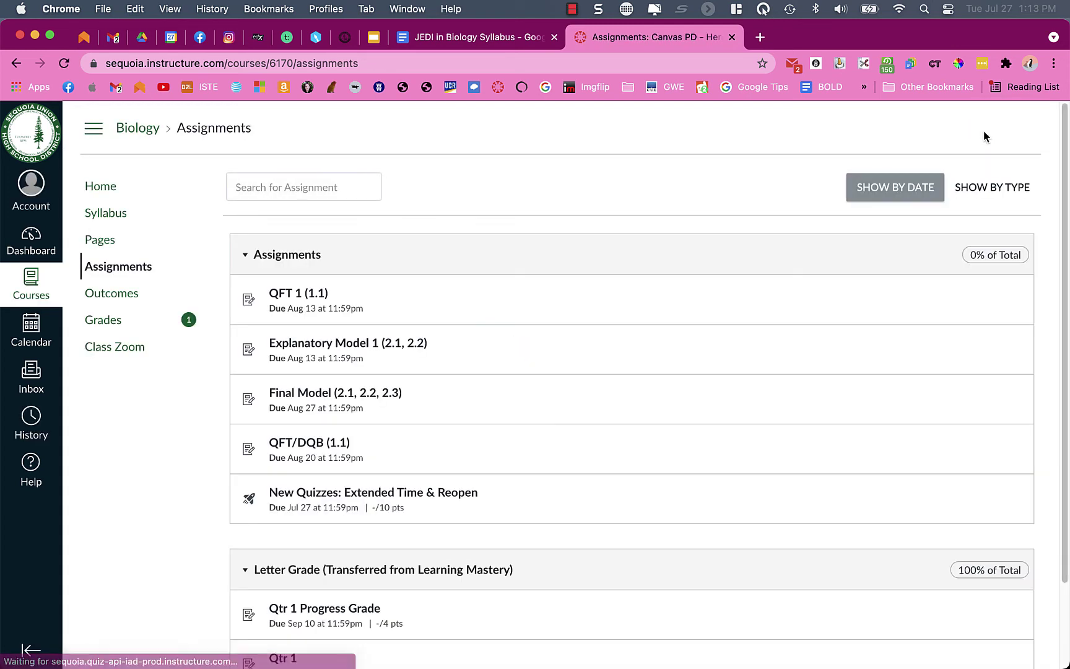
pyautogui.click(416, 296)
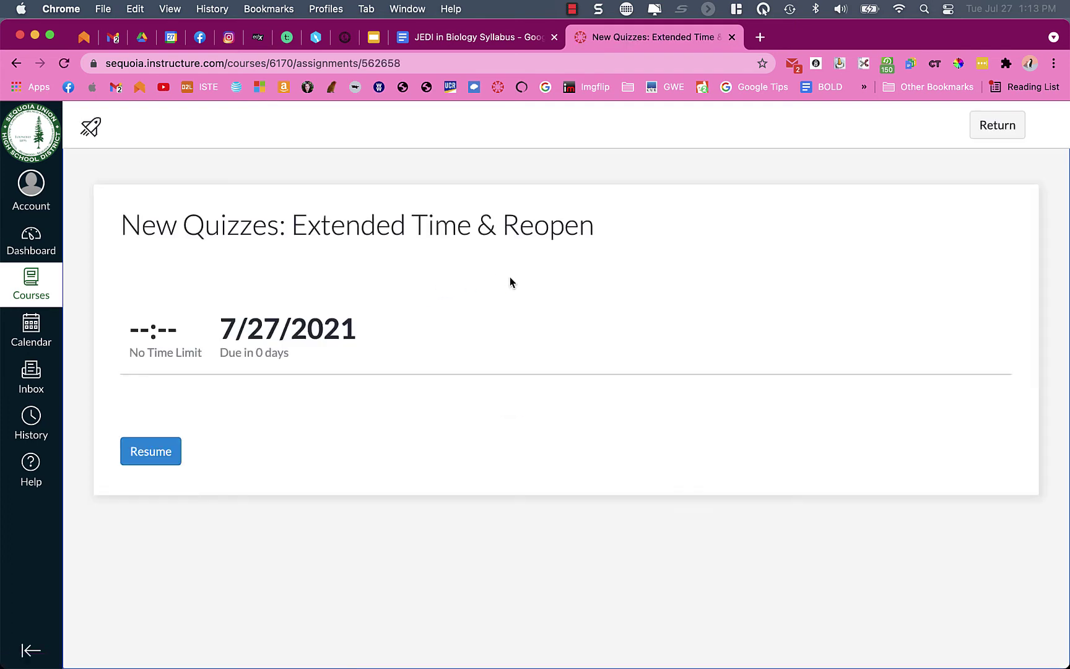
pyautogui.click(150, 451)
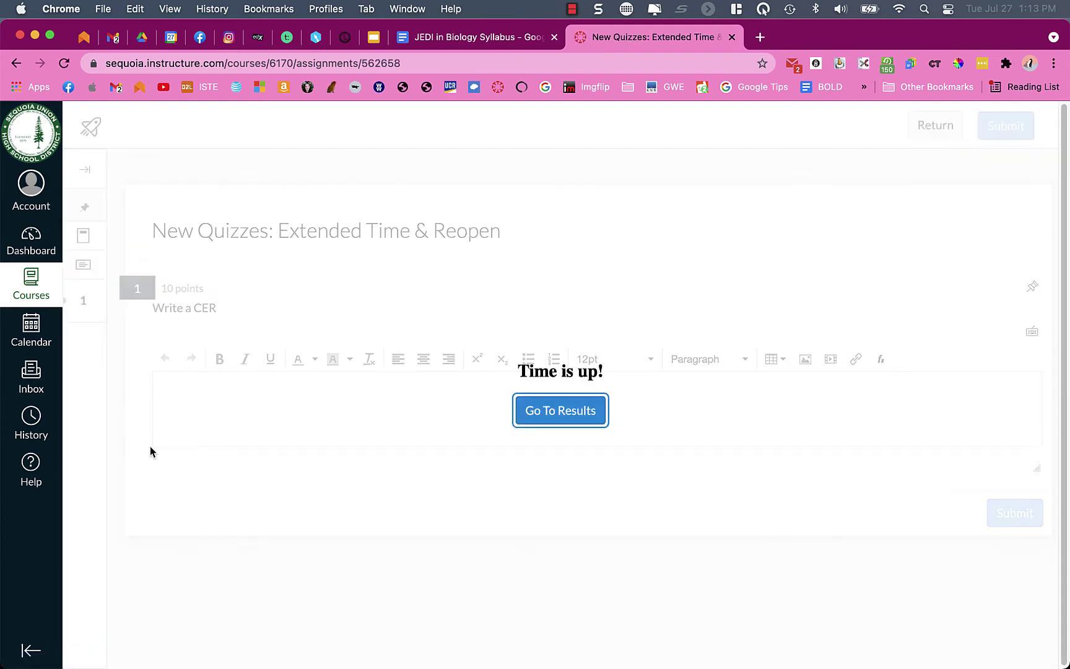
pyautogui.click(563, 410)
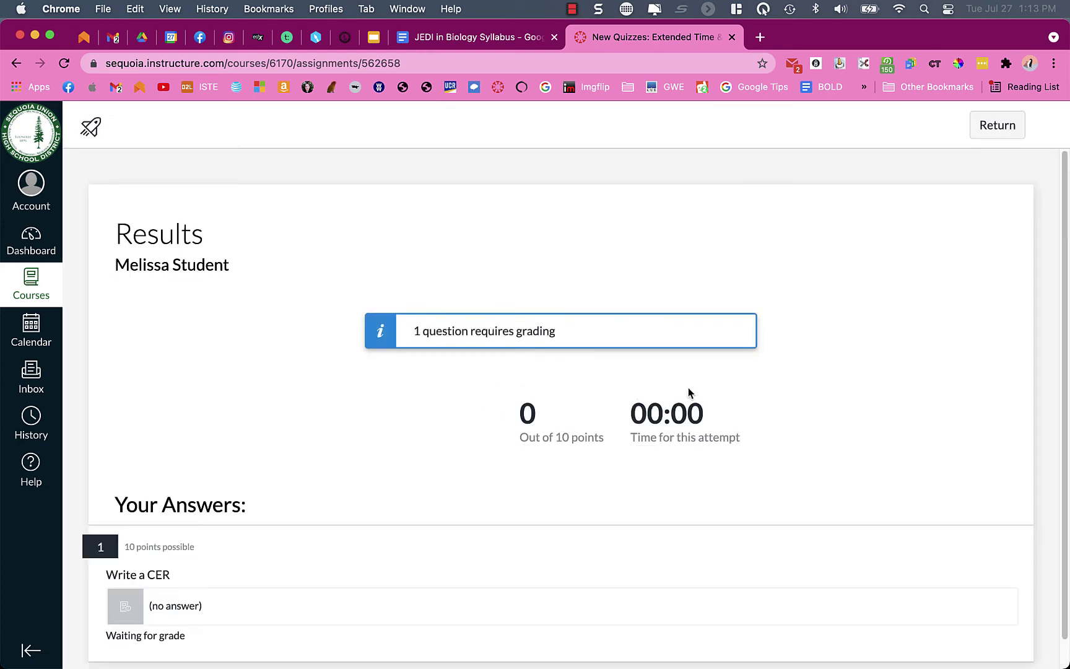
pyautogui.press('super+grave')
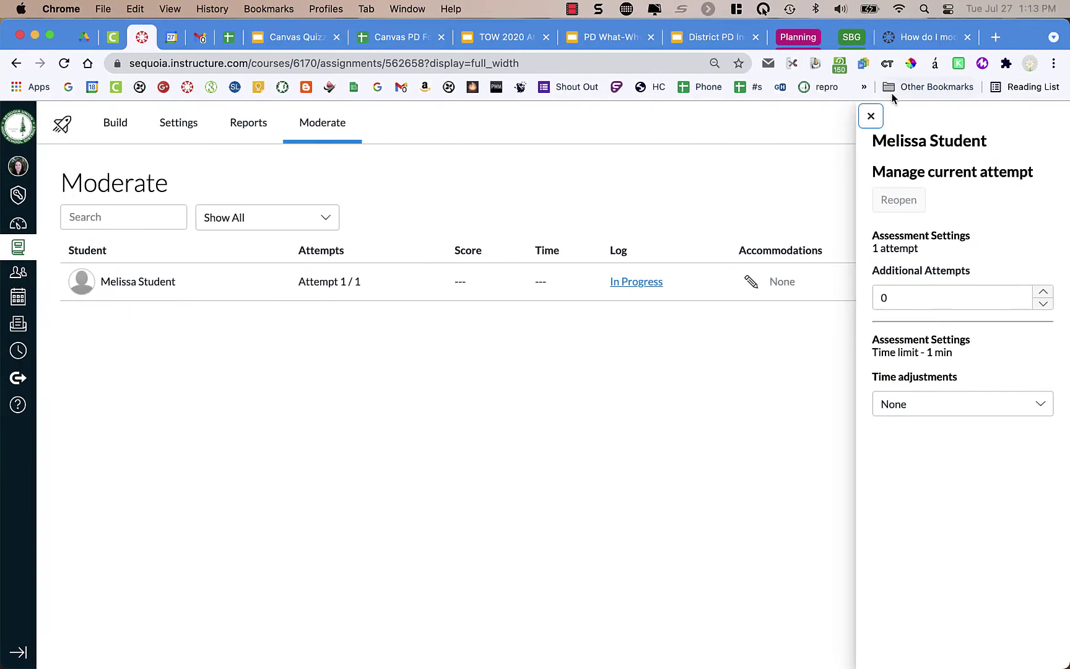
# - Reload Moderate to show the attempt at 0% and 00:00, then start and cancel a Reopen
pyautogui.click(892, 116)
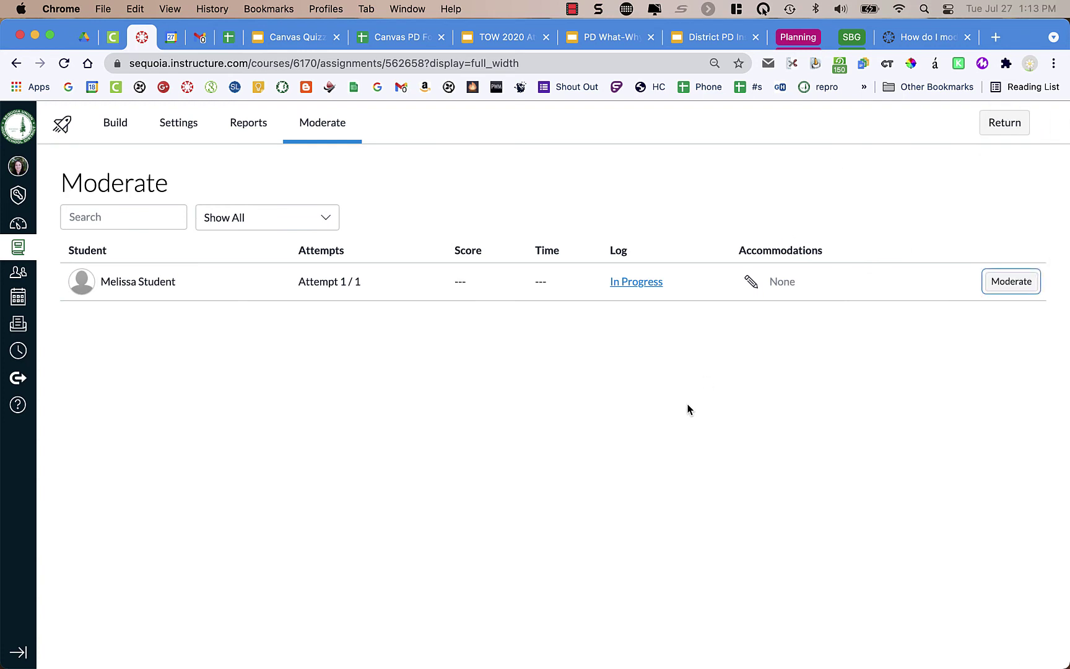
pyautogui.click(64, 63)
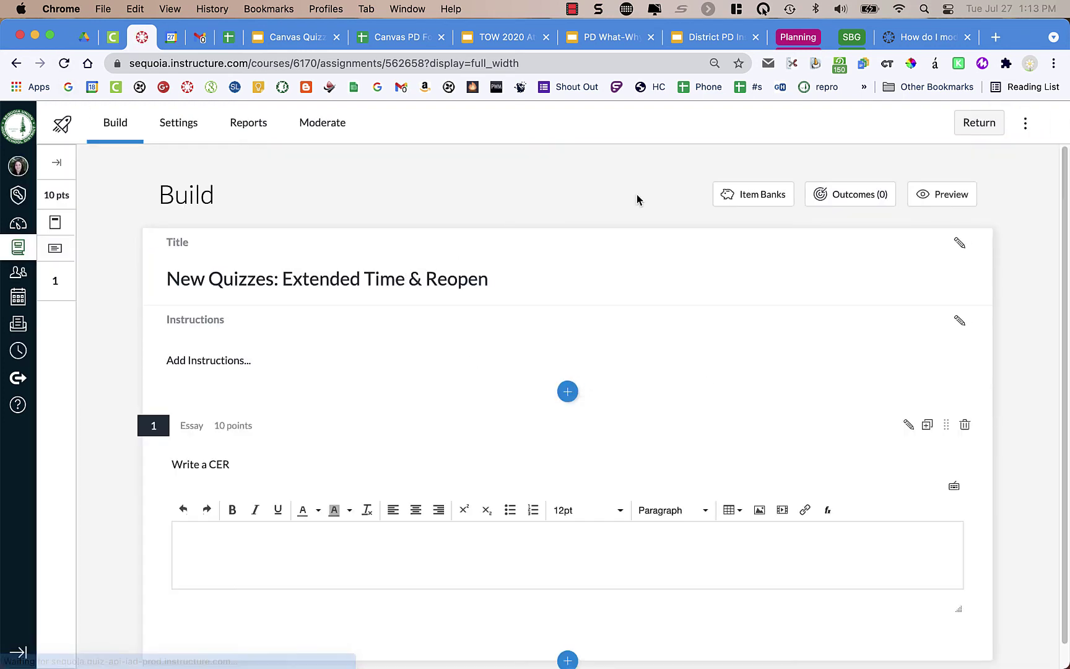
pyautogui.click(322, 123)
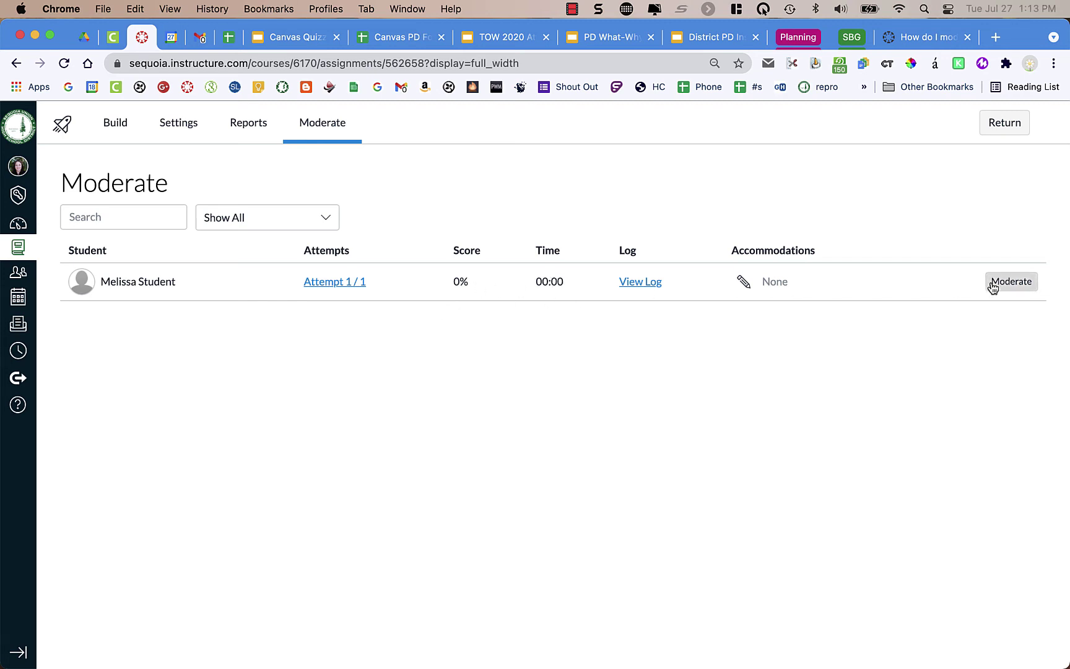
pyautogui.click(1013, 284)
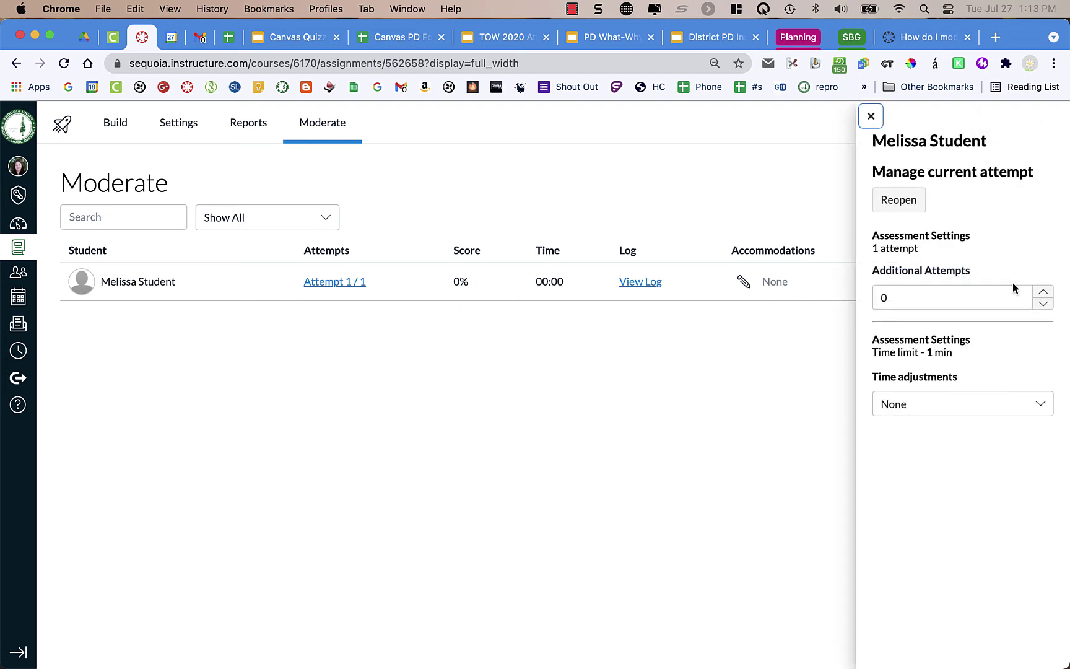
pyautogui.click(918, 205)
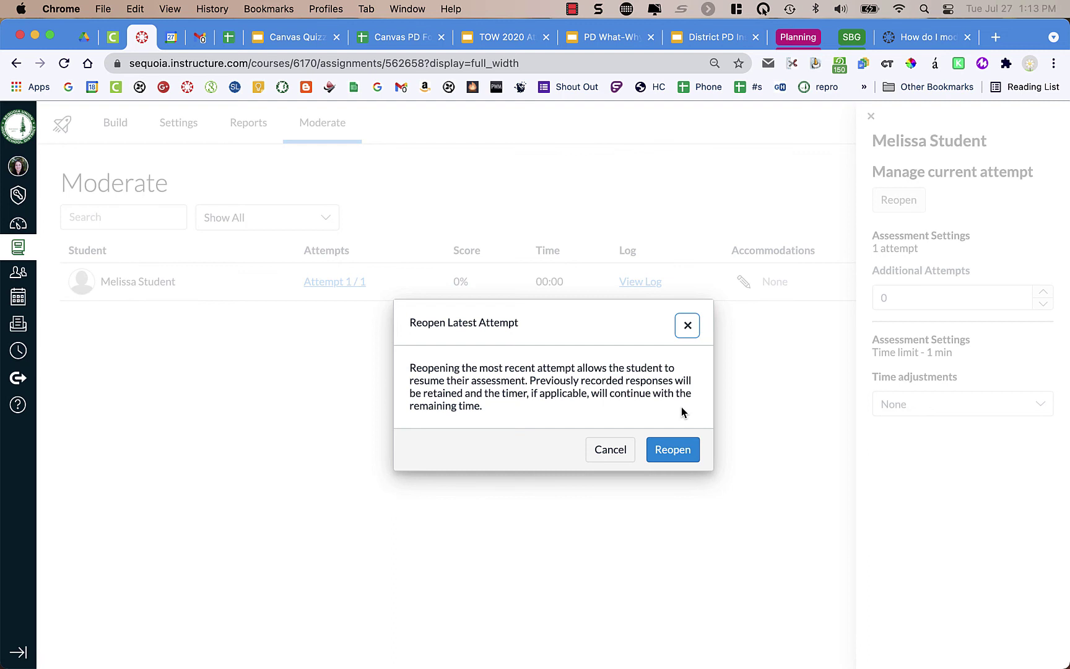
pyautogui.click(684, 328)
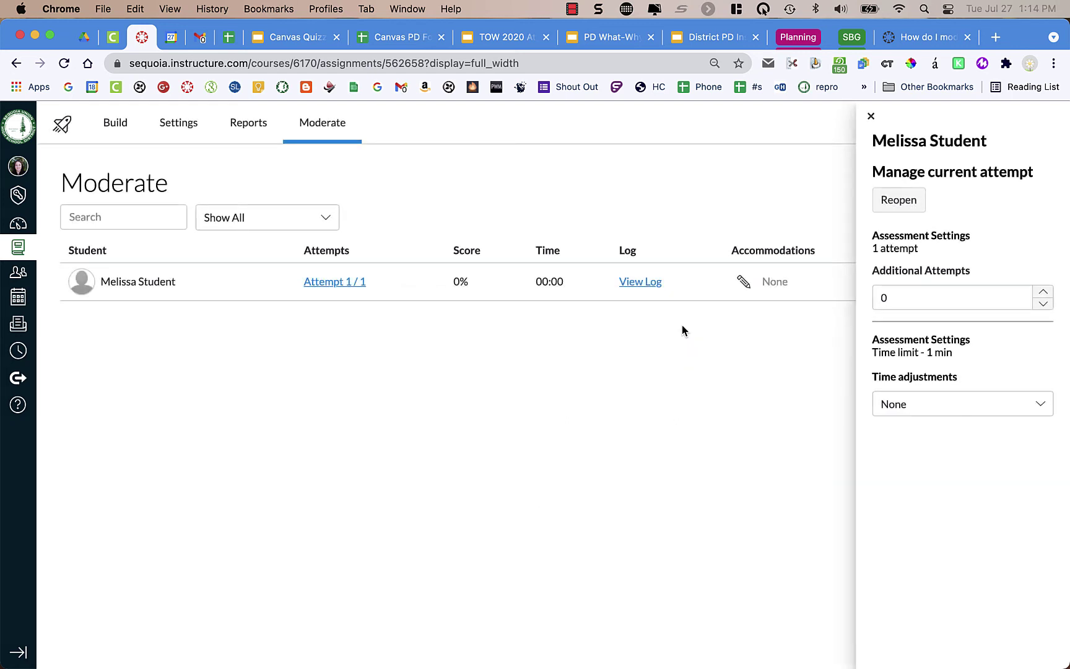
# - Bring up the 'How do I moderate a student's assessment attempt' guide and scroll to its availability-dates Note
pyautogui.click(901, 41)
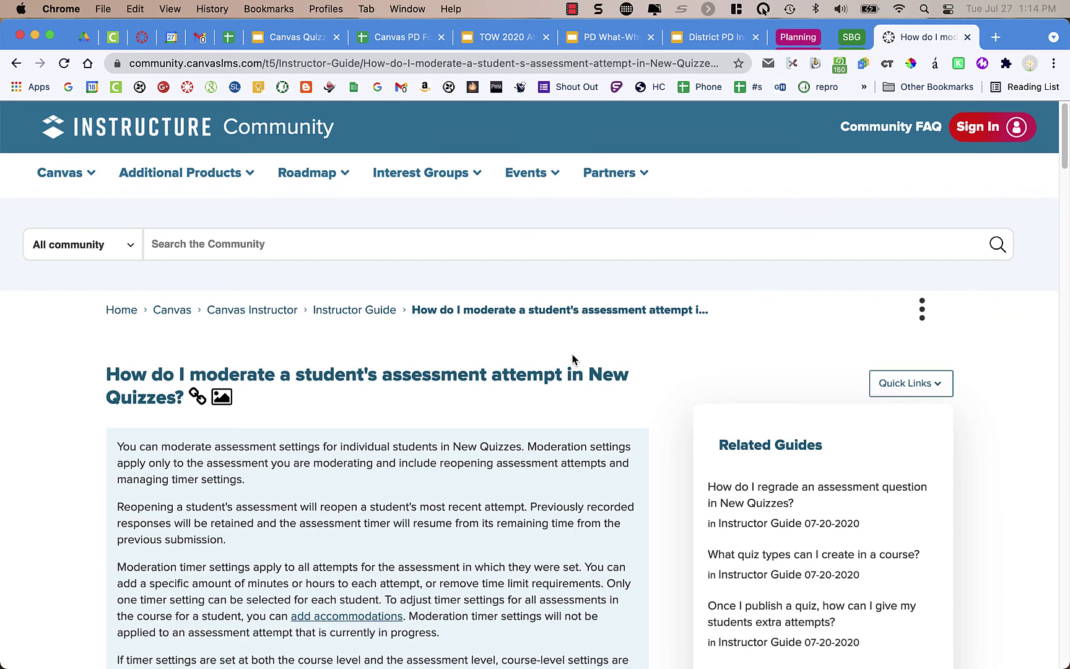
pyautogui.scroll(-5, 573, 359)
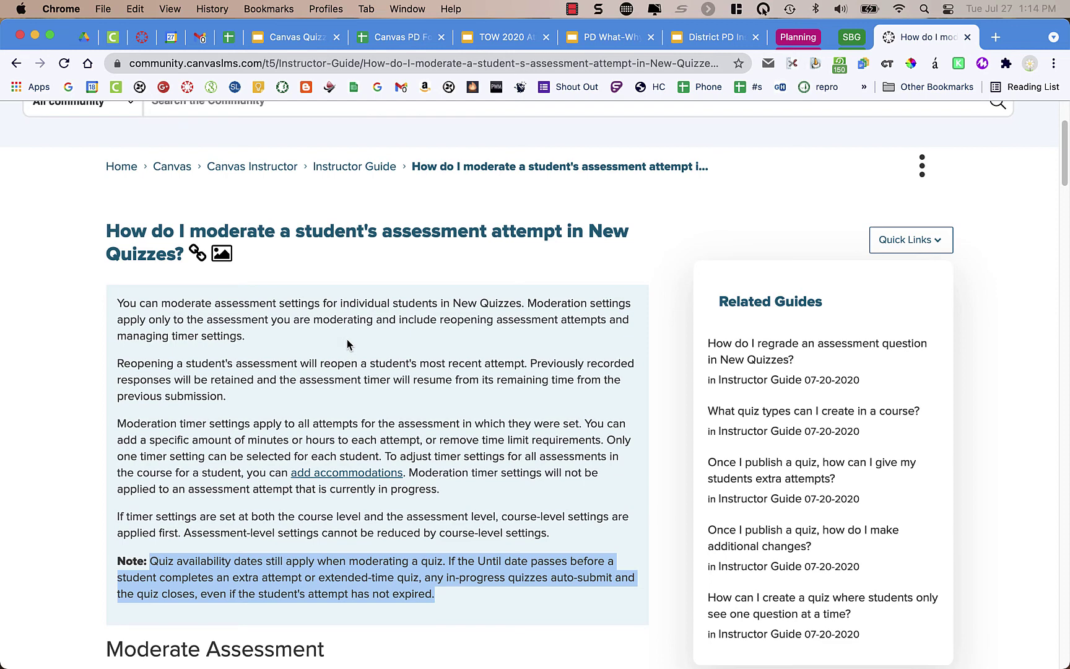
# - Scroll the moderation guide further down to the Moderate Assessment section and its illustration
pyautogui.scroll(-5, 347, 340)
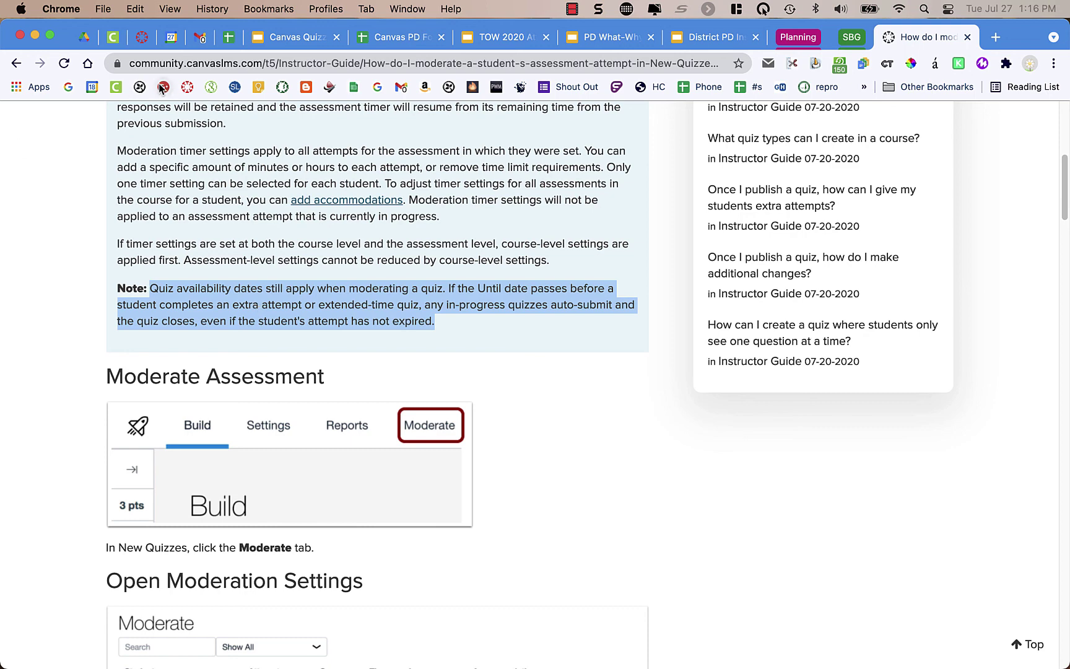
# - Back in Canvas, turn on 'Require a student access code' in the quiz Settings, leaving the code blank
pyautogui.click(139, 38)
pyautogui.click(180, 124)
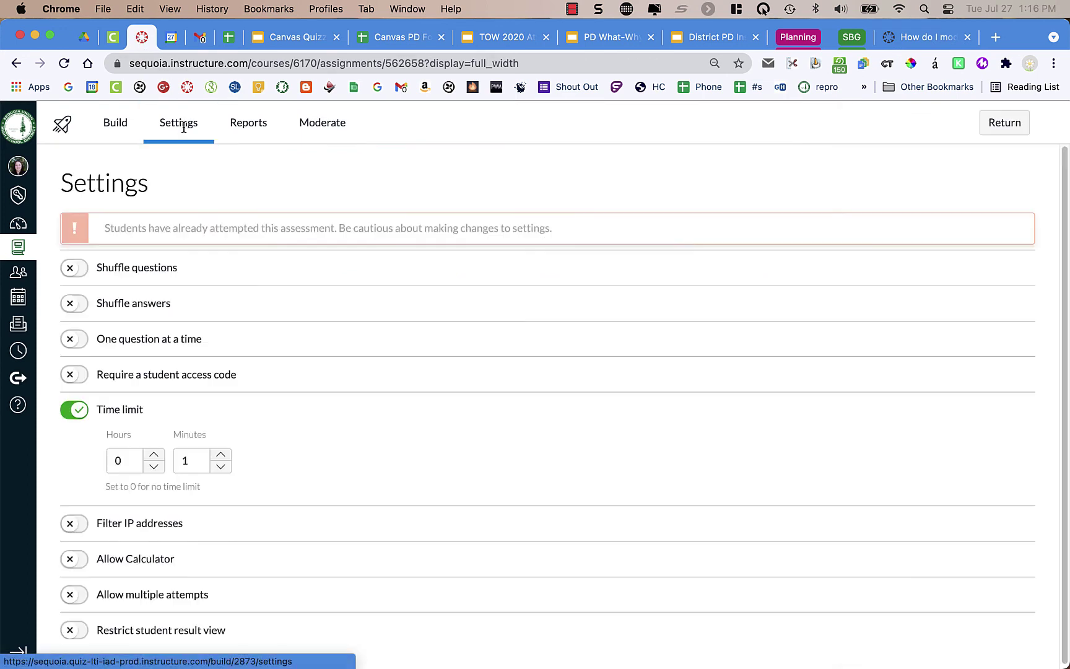
pyautogui.click(146, 379)
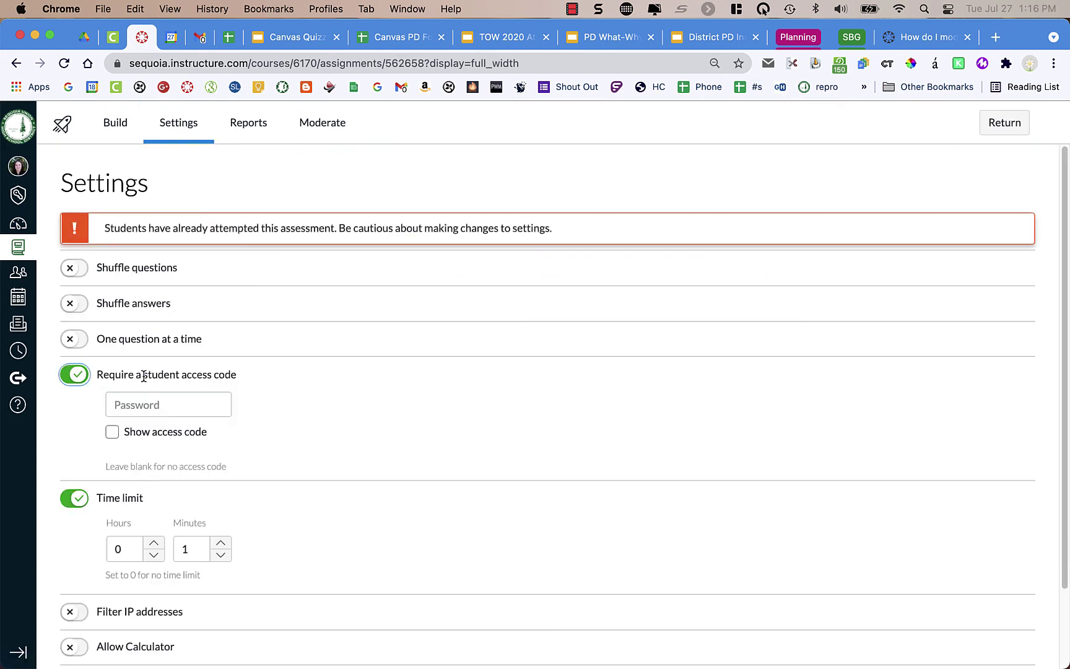